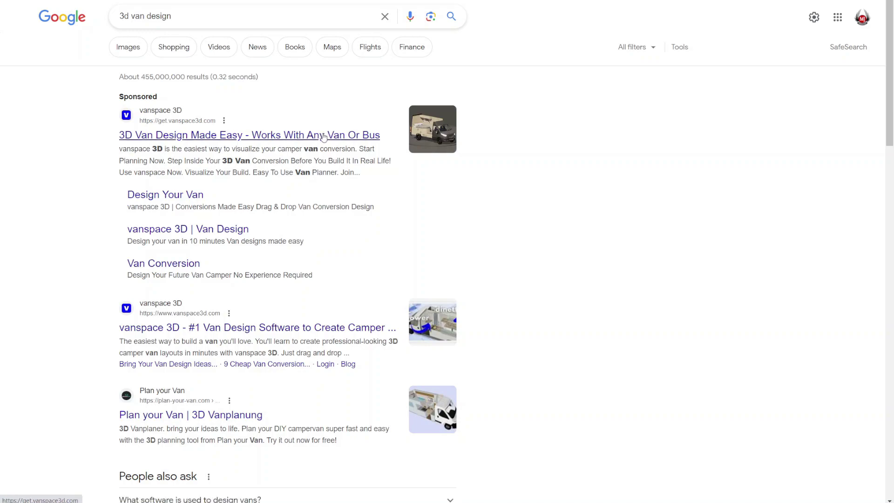
# - Open the vanspace 3D site from the search results and view its pricing plans
pyautogui.click(324, 135)
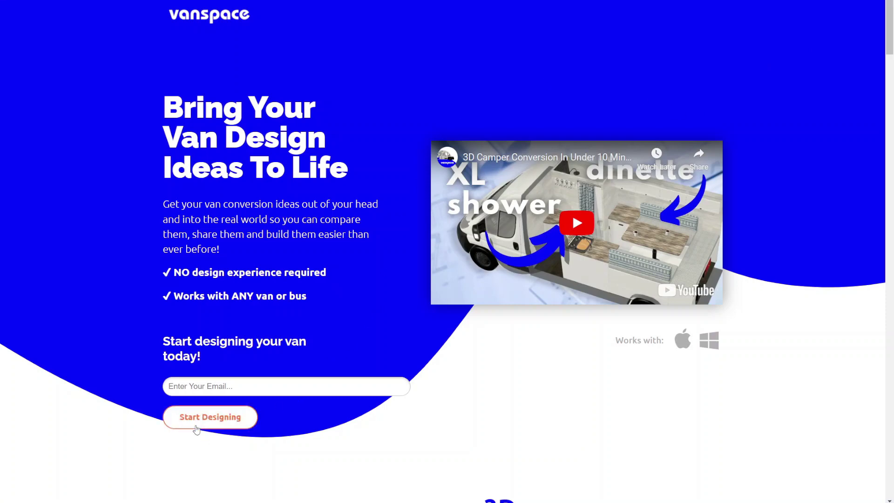
pyautogui.click(197, 429)
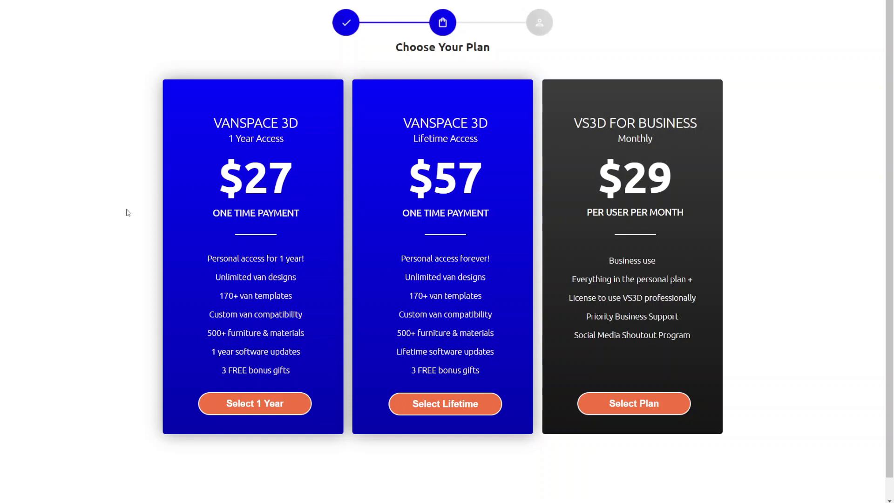
pyautogui.click(262, 399)
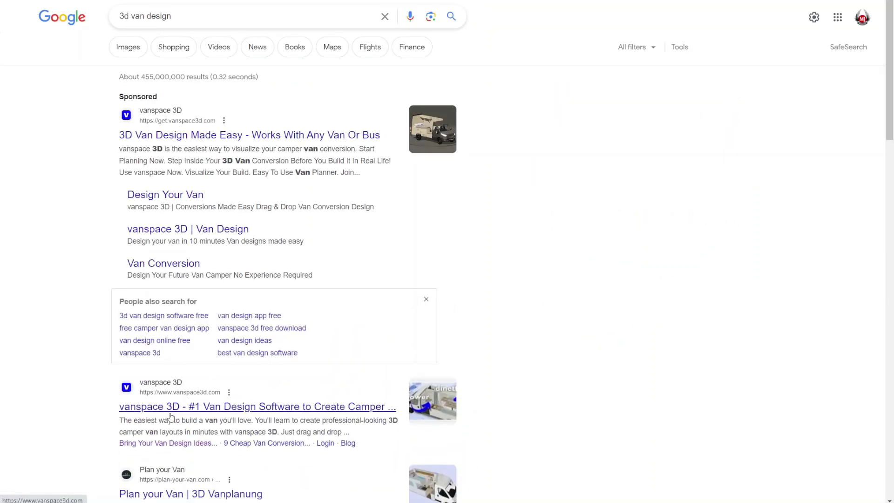
# - Open the Plan your Van 3D planner from the search results
pyautogui.scroll(-3, 163, 437)
pyautogui.scroll(-2, 179, 339)
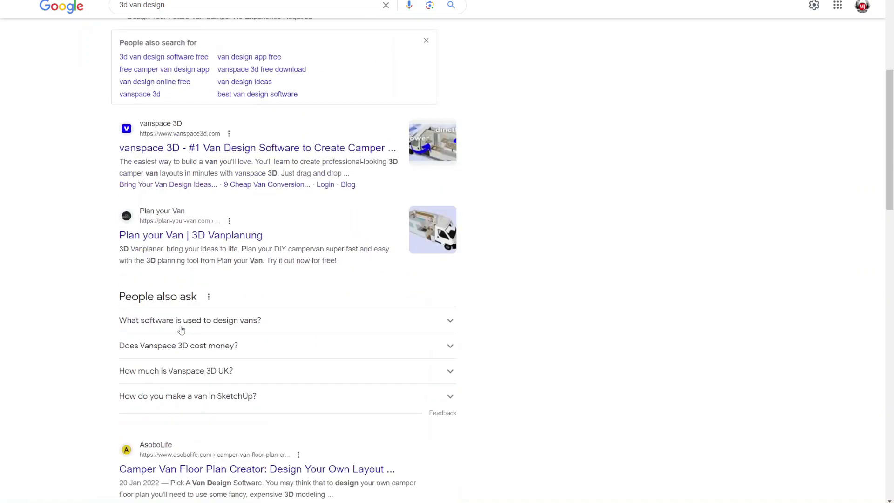
pyautogui.click(176, 220)
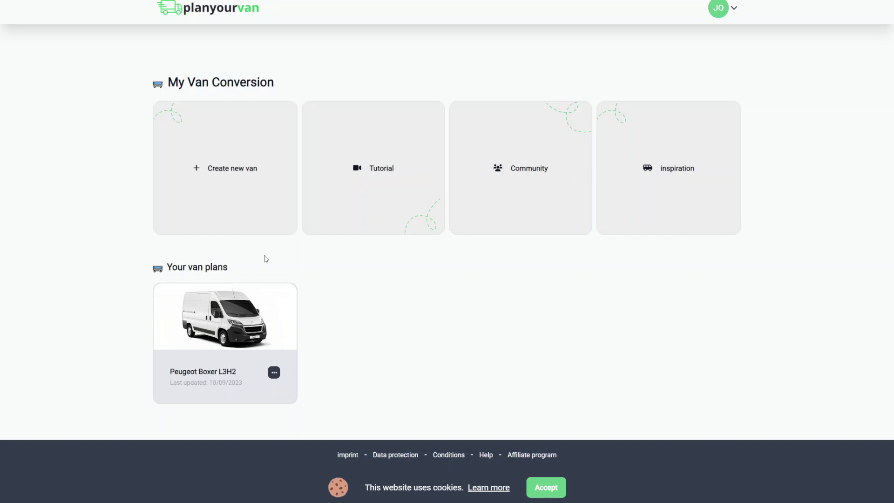
# - Create a new van plan from the predefined vans, using the Peugeot Boxer L3H2
pyautogui.click(253, 202)
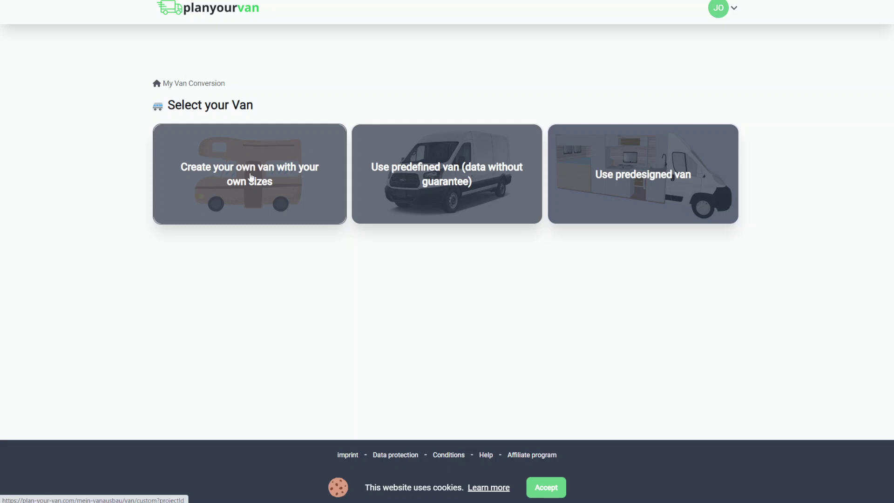
pyautogui.click(446, 158)
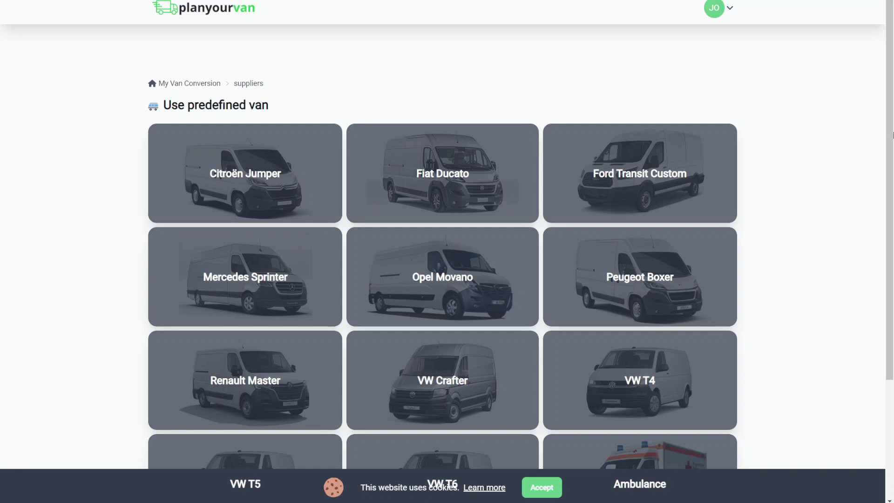
pyautogui.moveTo(889, 123); pyautogui.dragTo(886, 219)
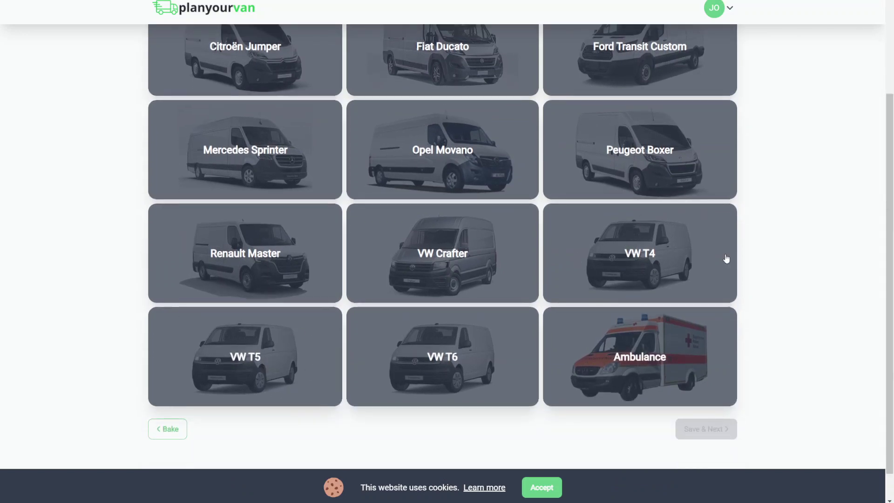
pyautogui.moveTo(891, 134); pyautogui.dragTo(887, 91)
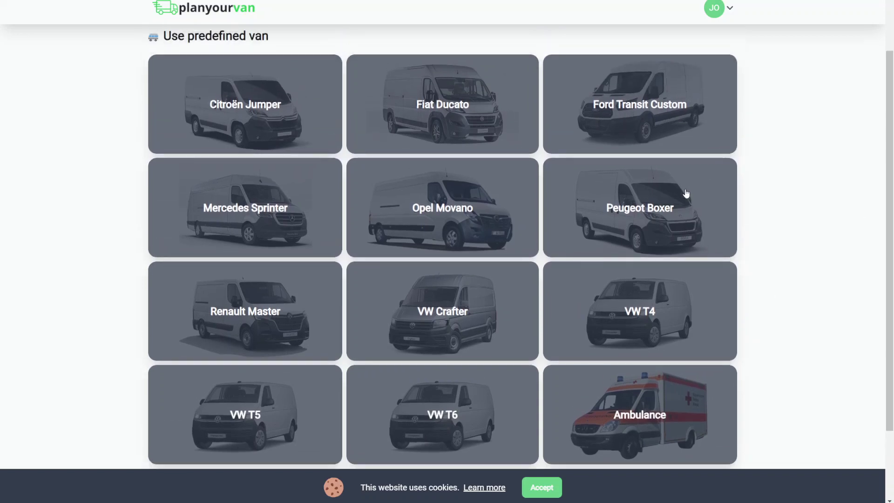
pyautogui.click(670, 201)
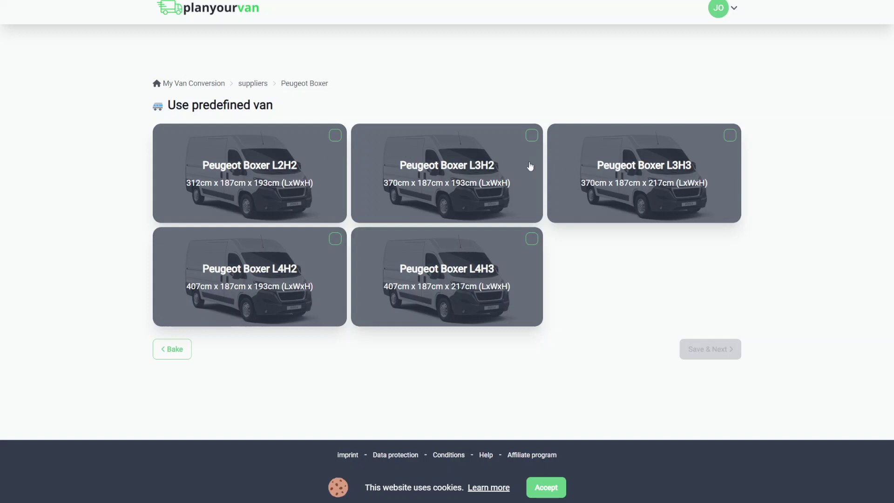
pyautogui.click(531, 145)
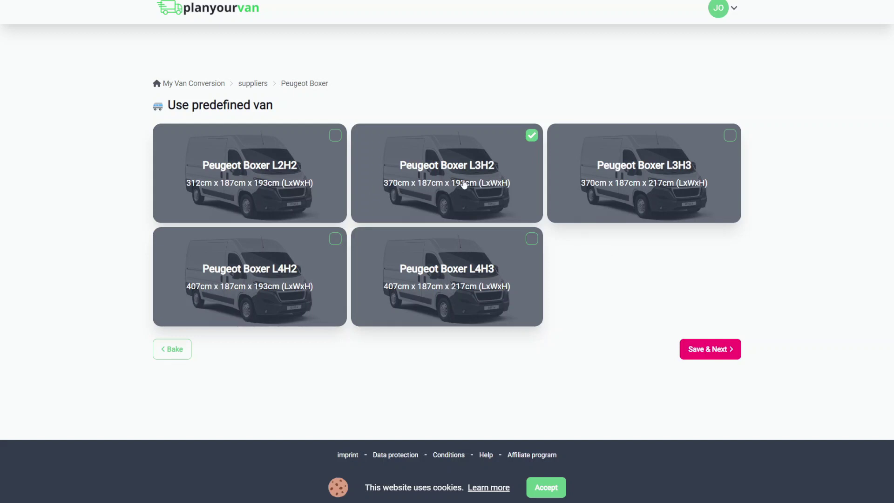
pyautogui.click(729, 349)
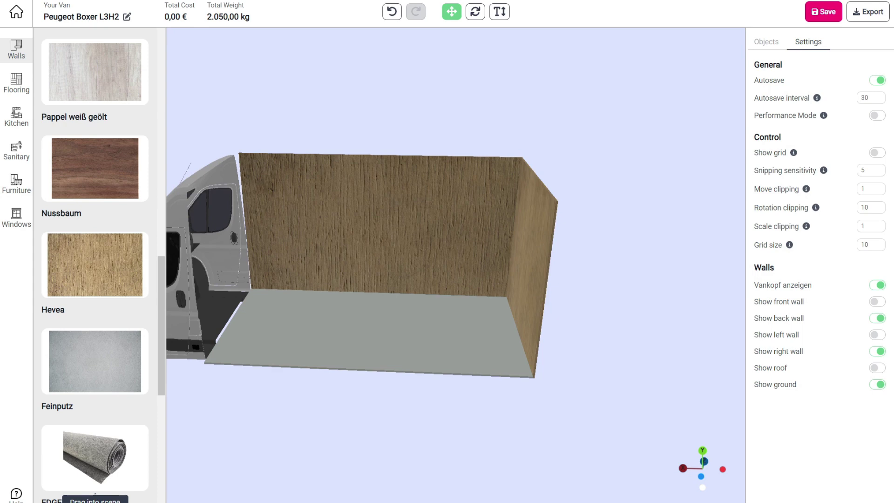
pyautogui.scroll(-2, 95, 353)
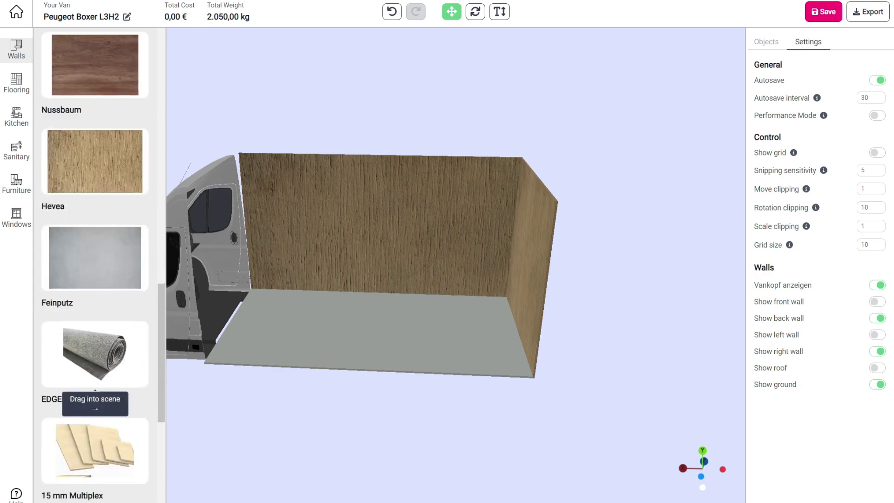
pyautogui.moveTo(95, 353); pyautogui.dragTo(326, 250)
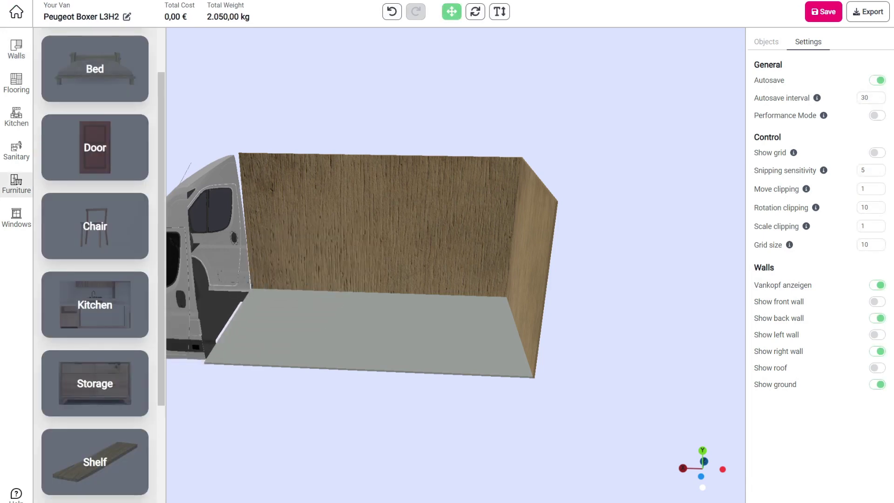
# - Add a base wall element in Hevea wood, 122 × 193 × 2 cm, inside the van near the cab
pyautogui.scroll(-3, 95, 265)
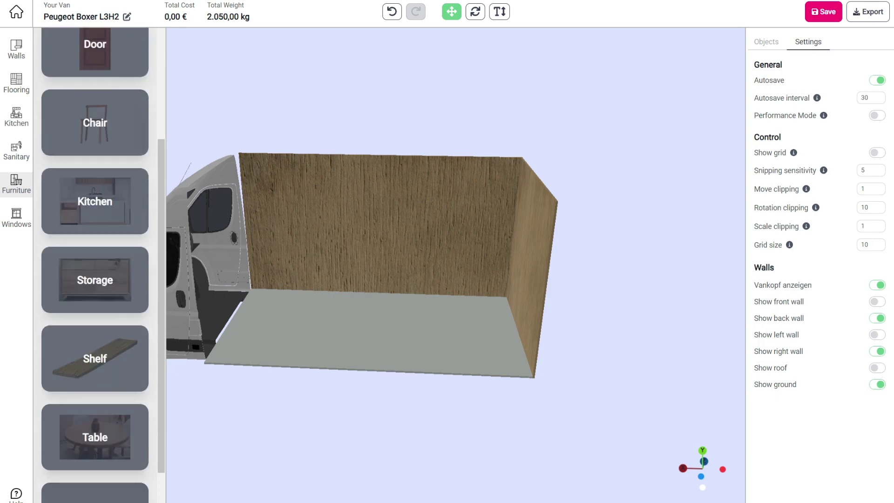
pyautogui.scroll(5, 95, 265)
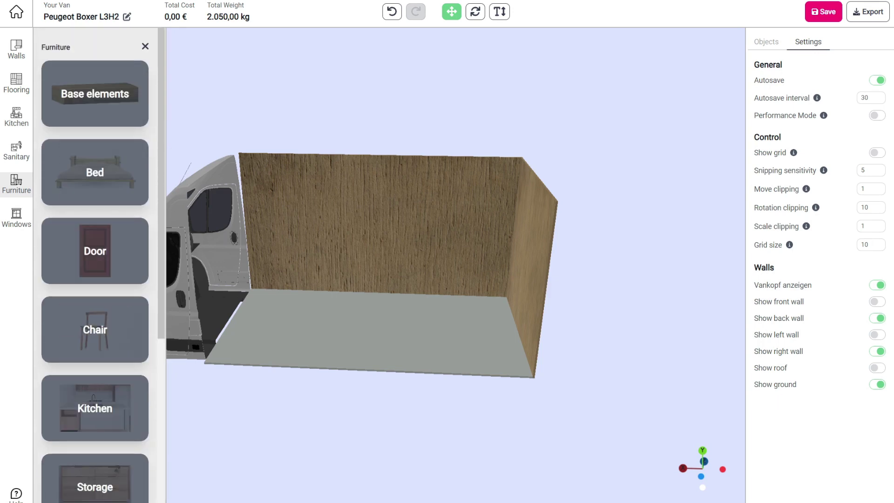
pyautogui.click(95, 94)
pyautogui.scroll(-1, 95, 219)
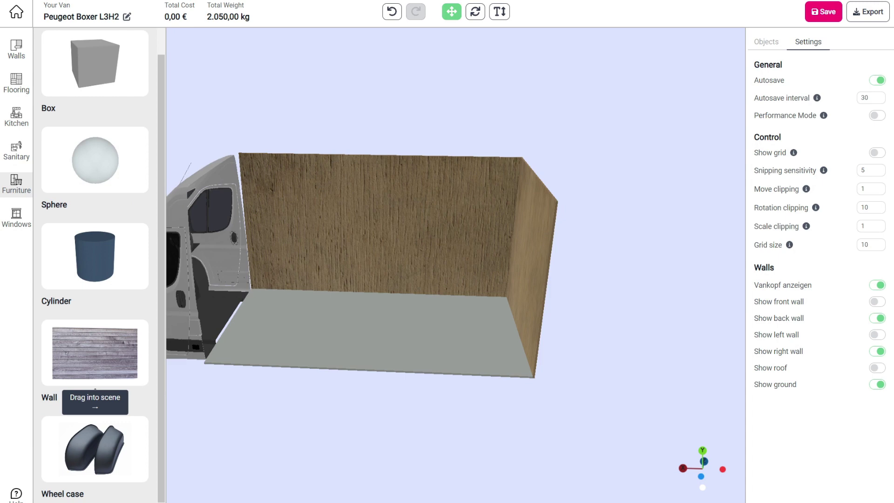
pyautogui.moveTo(95, 354); pyautogui.dragTo(290, 298)
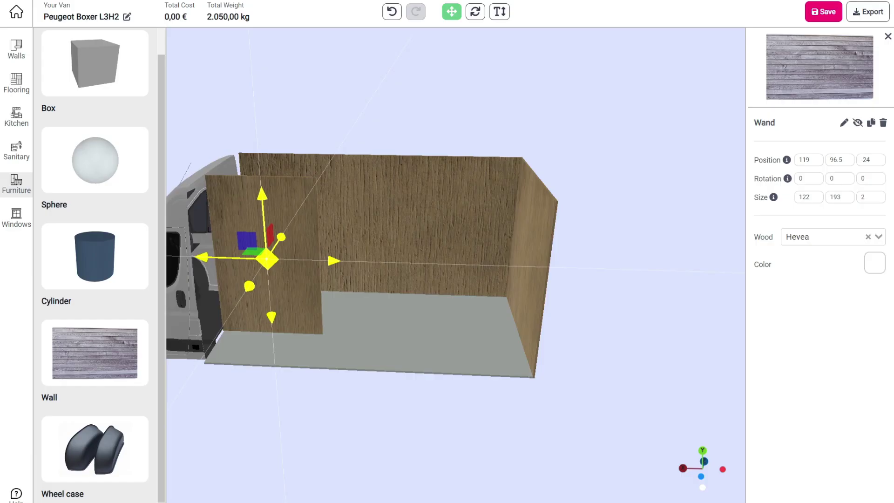
# - Rotate the new wall 90° about its vertical axis and position it as a partition across the cab end
pyautogui.moveTo(266, 258); pyautogui.dragTo(284, 241)
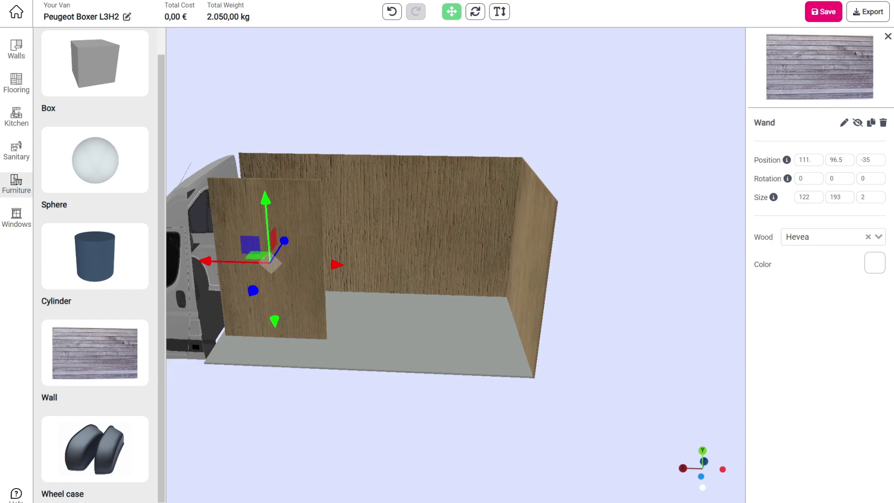
pyautogui.click(475, 11)
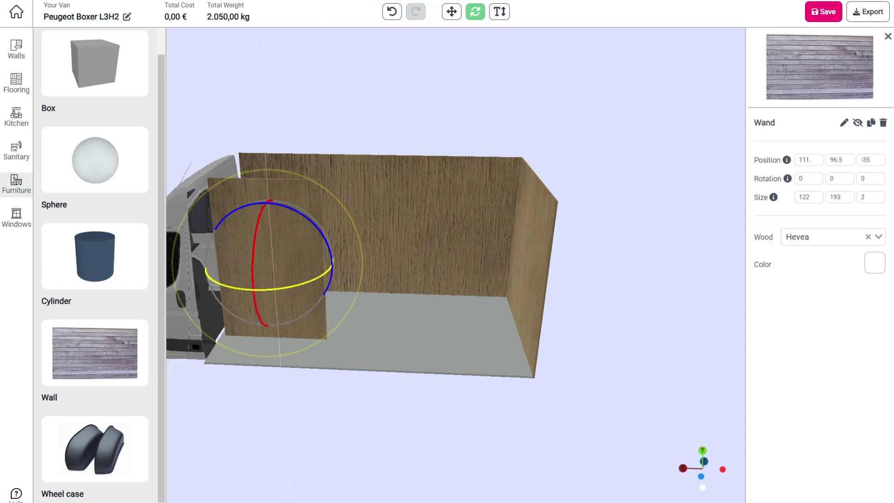
pyautogui.moveTo(278, 289); pyautogui.dragTo(308, 286)
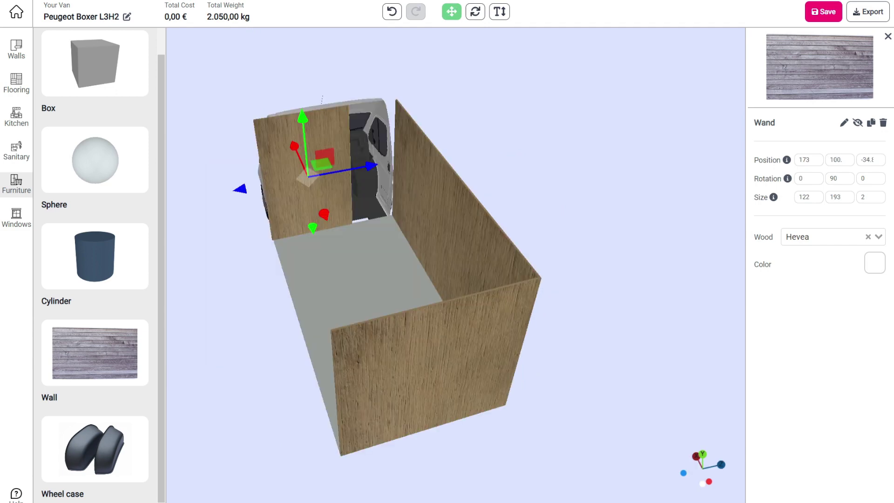
pyautogui.rightClick(303, 317)
pyautogui.press('Escape')
pyautogui.press('Escape')
# - Cover the van floor with the reddish-brown oak laminate flooring
pyautogui.moveTo(223, 321); pyautogui.dragTo(149, 256)
pyautogui.moveTo(219, 362); pyautogui.dragTo(177, 358)
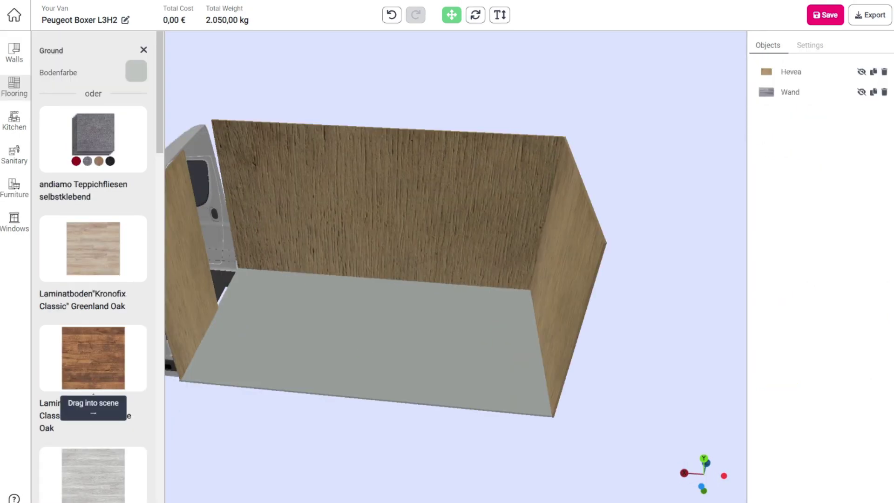
pyautogui.moveTo(94, 363); pyautogui.dragTo(261, 328)
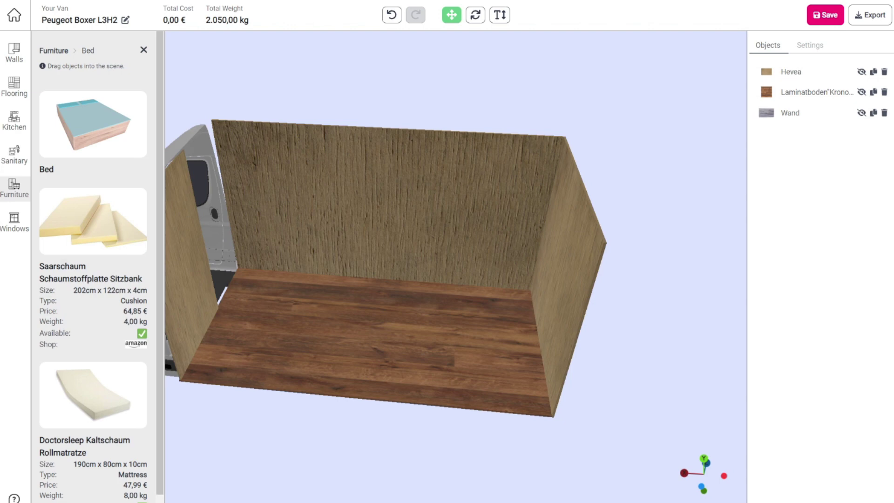
# - Add a bed in Hevea wood, 79 × 45 × 183 cm, and place it crosswise at the cab end beside the partition
pyautogui.scroll(-1, 93, 242)
pyautogui.scroll(1, 94, 209)
pyautogui.moveTo(94, 139); pyautogui.dragTo(295, 343)
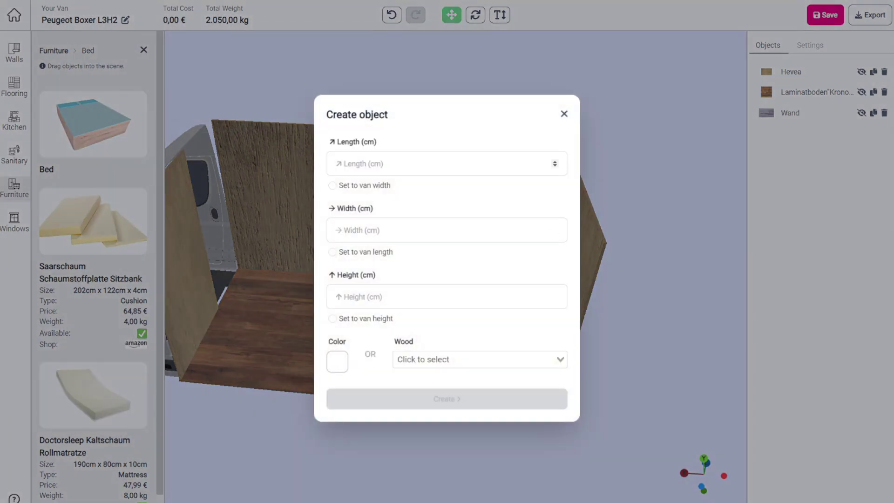
pyautogui.press('Escape')
pyautogui.moveTo(419, 303); pyautogui.dragTo(372, 305)
pyautogui.moveTo(261, 272); pyautogui.dragTo(239, 262)
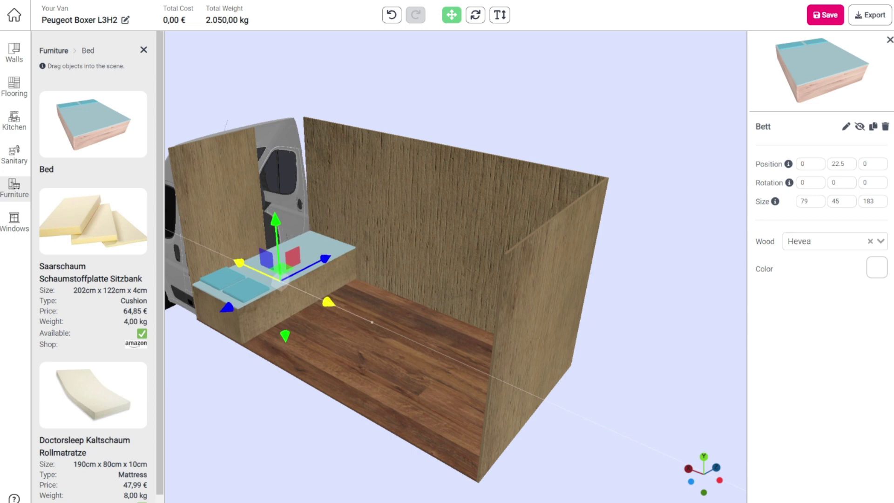
pyautogui.moveTo(438, 270); pyautogui.dragTo(377, 267)
pyautogui.moveTo(247, 199); pyautogui.dragTo(217, 221)
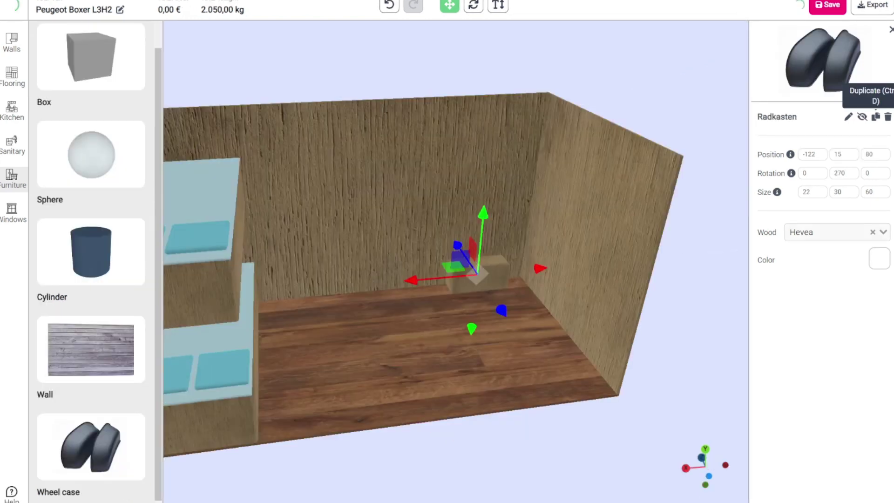
# - Add a second 22 × 30 × 60 cm wheel case and place it opposite and parallel to the first, near the rear wall
pyautogui.click(875, 116)
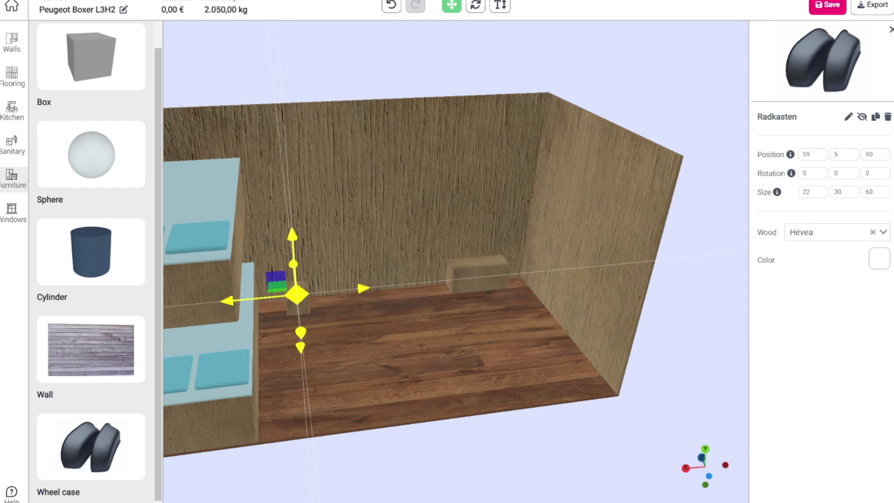
pyautogui.moveTo(296, 294); pyautogui.dragTo(514, 305)
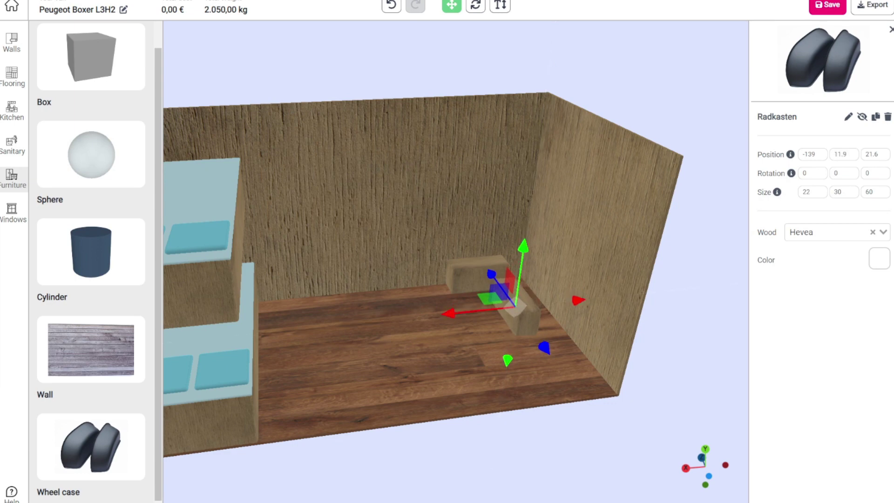
pyautogui.click(475, 5)
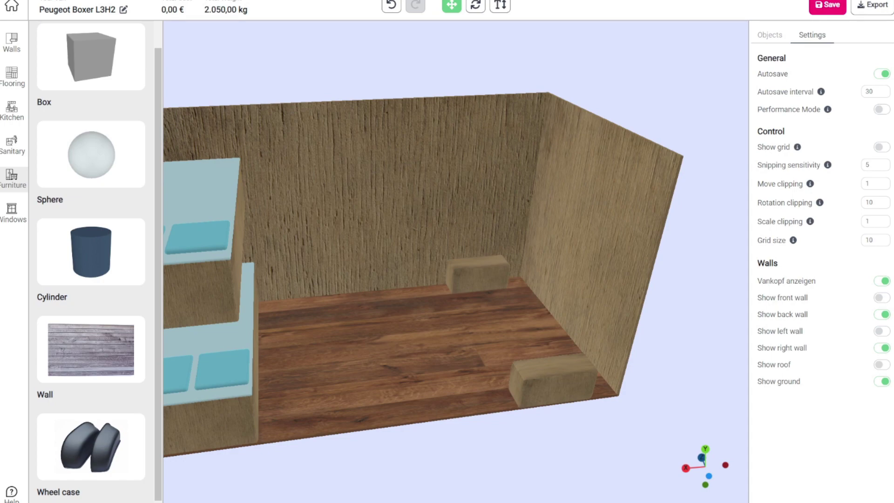
# - Place three Dometic S4 sliding windows, 48 × 19 × 54 cm, along the van's long side wall
pyautogui.moveTo(447, 279); pyautogui.dragTo(412, 277)
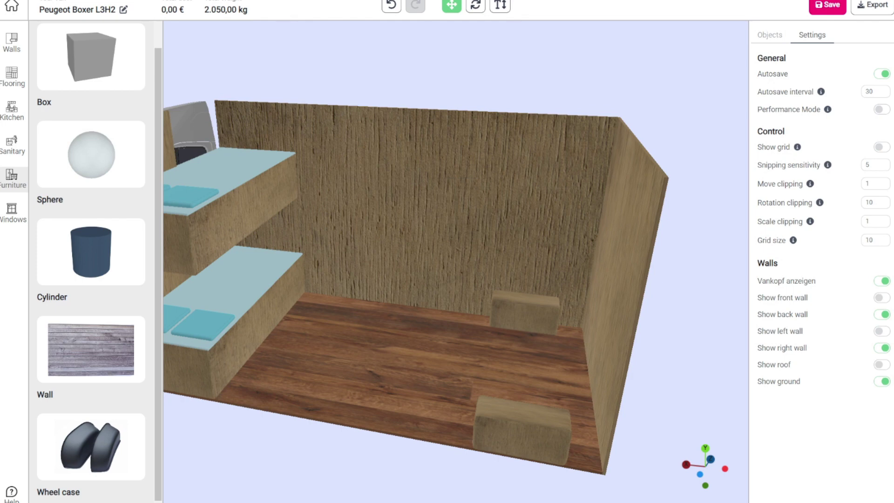
pyautogui.click(13, 210)
pyautogui.scroll(-3, 91, 362)
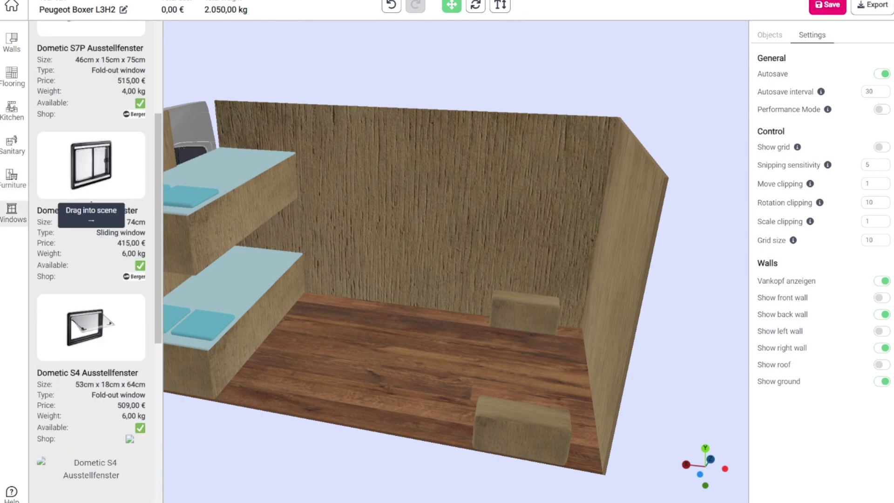
pyautogui.scroll(-6, 92, 363)
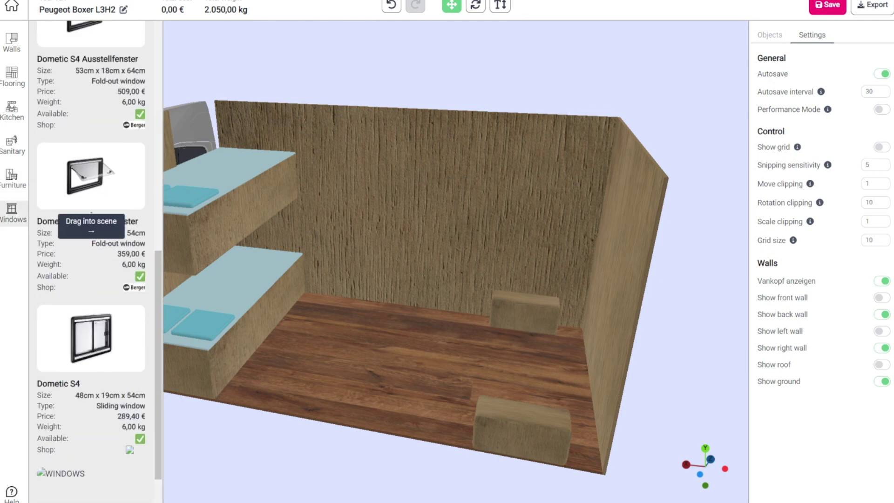
pyautogui.scroll(-1, 91, 362)
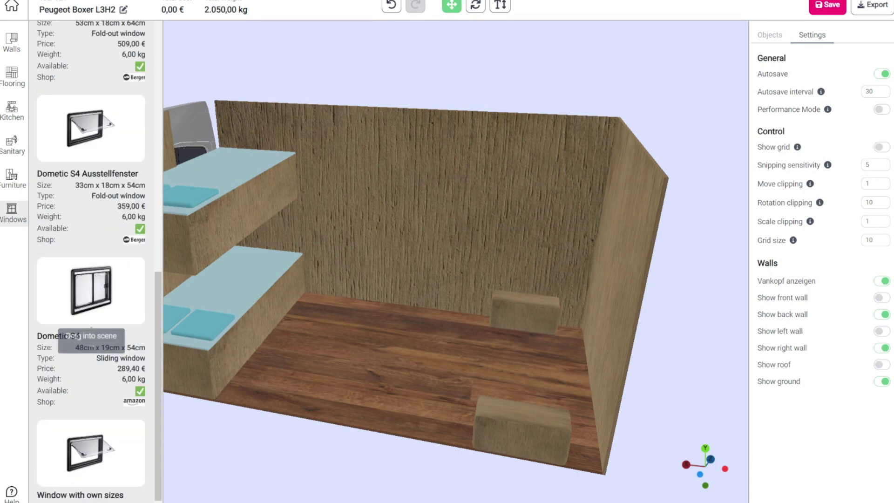
pyautogui.moveTo(91, 290); pyautogui.dragTo(383, 255)
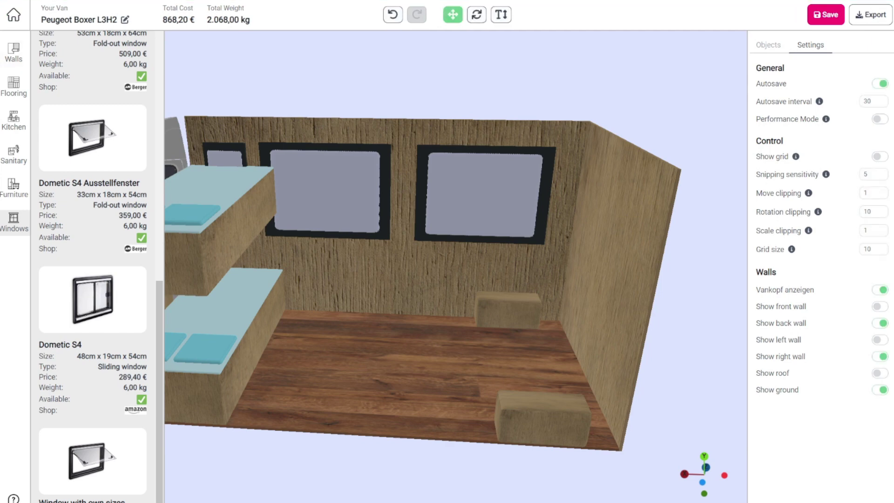
# - Duplicate the upper bed at the cab end and place the copy crosswise against the rear wall above the wheel cases, at X -137
pyautogui.click(225, 205)
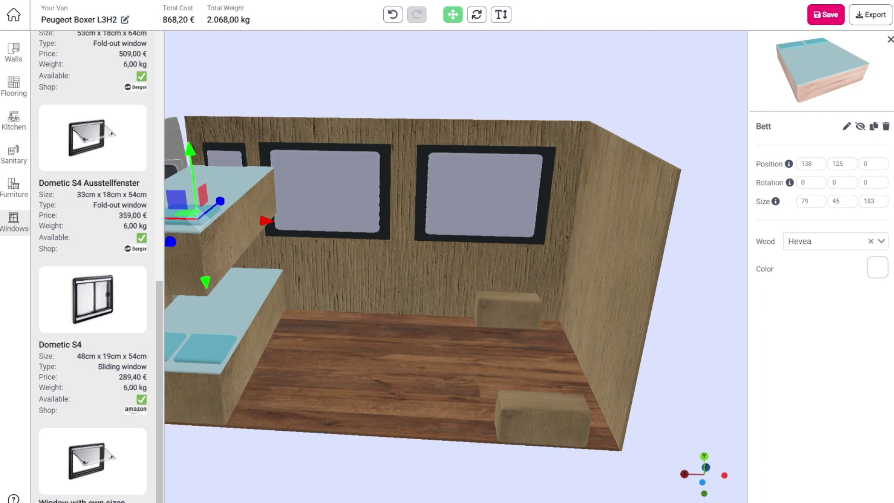
pyautogui.click(353, 83)
pyautogui.moveTo(354, 83)
pyautogui.mouseDown()
pyautogui.moveTo(595, 79)
pyautogui.moveTo(337, 84)
pyautogui.moveTo(356, 87)
pyautogui.mouseUp()
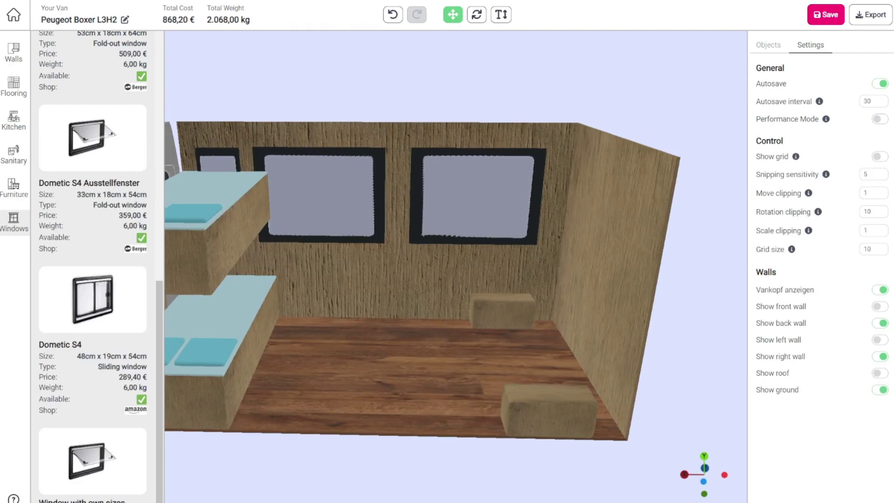
pyautogui.click(221, 225)
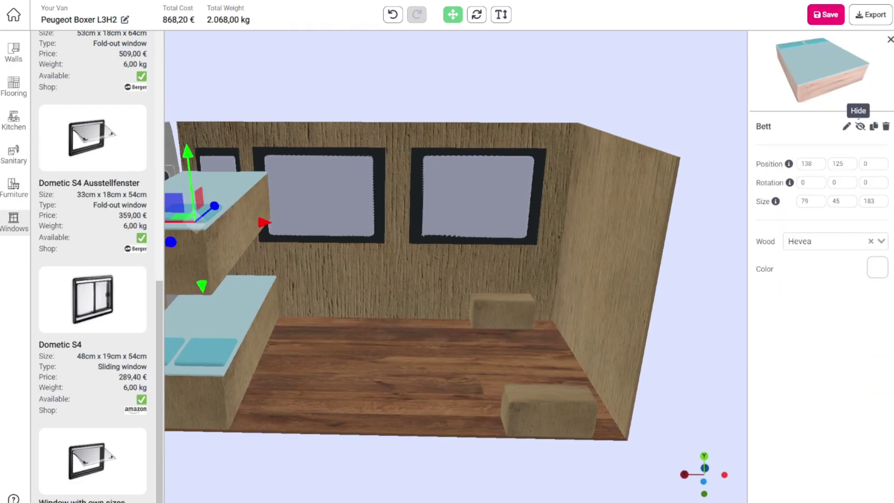
pyautogui.click(873, 126)
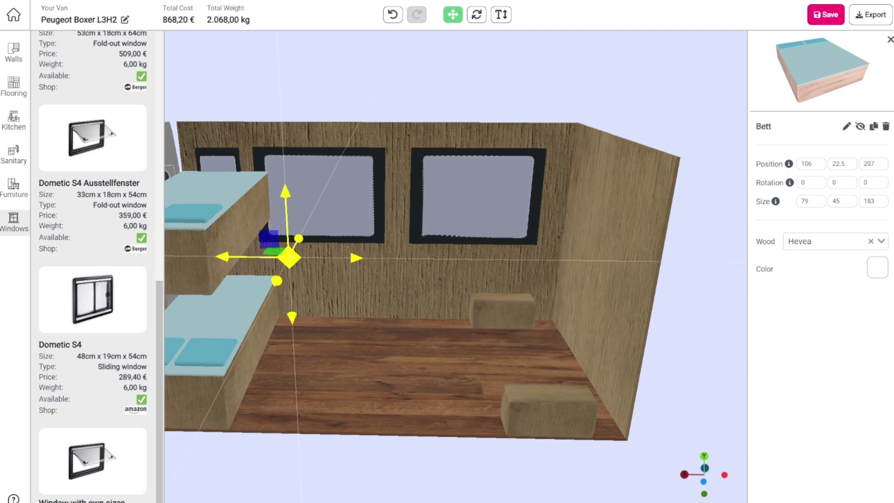
pyautogui.moveTo(289, 253); pyautogui.dragTo(549, 218)
pyautogui.moveTo(560, 152); pyautogui.dragTo(559, 158)
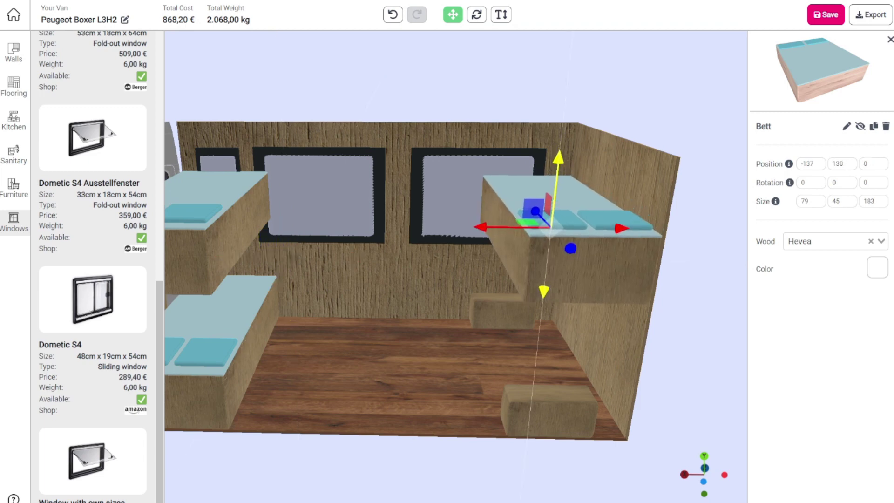
pyautogui.moveTo(480, 226); pyautogui.dragTo(215, 225)
# - Reduce the thickness of the raised beds at the cab end and the rear to make them slimmer
pyautogui.click(848, 203)
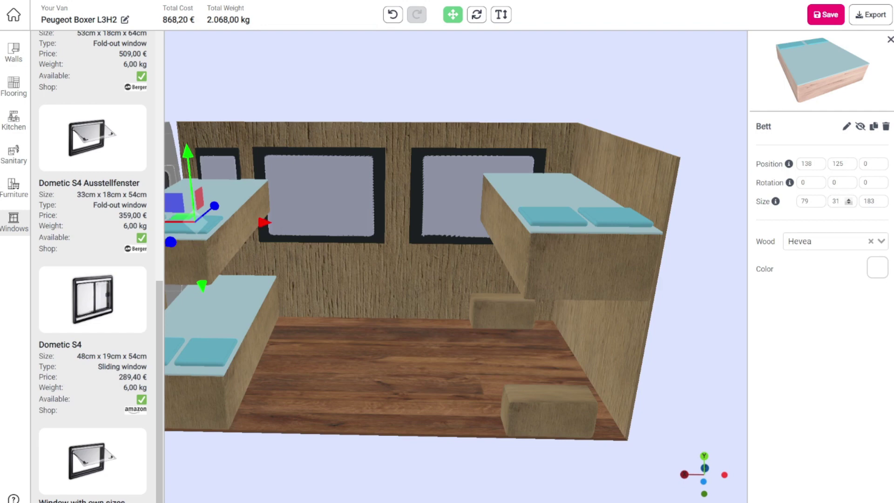
pyautogui.click(848, 203)
pyautogui.click(848, 203)
pyautogui.click(848, 203)
pyautogui.click(849, 203)
pyautogui.click(848, 204)
pyautogui.click(848, 204)
pyautogui.click(849, 203)
pyautogui.click(849, 203)
pyautogui.click(849, 204)
pyautogui.click(849, 203)
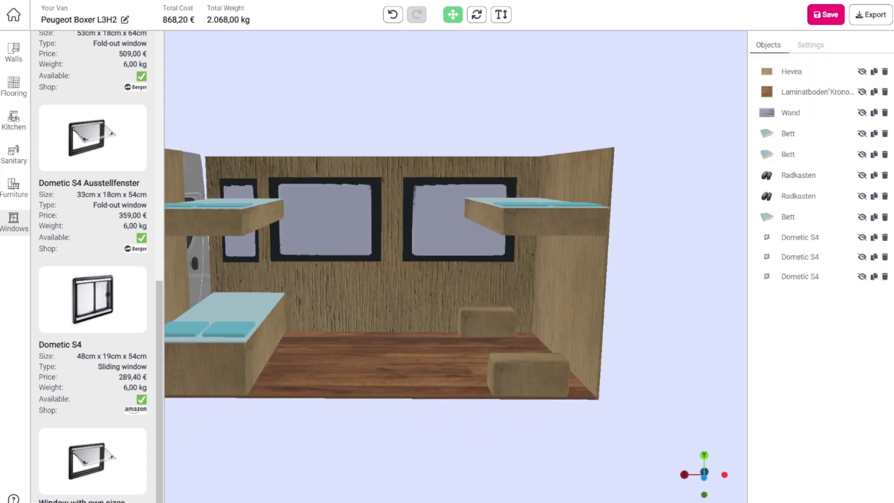
# - Duplicate the 106 × 193 × 2 cm Hevea partition wall behind the cab
pyautogui.scroll(-3, 456, 266)
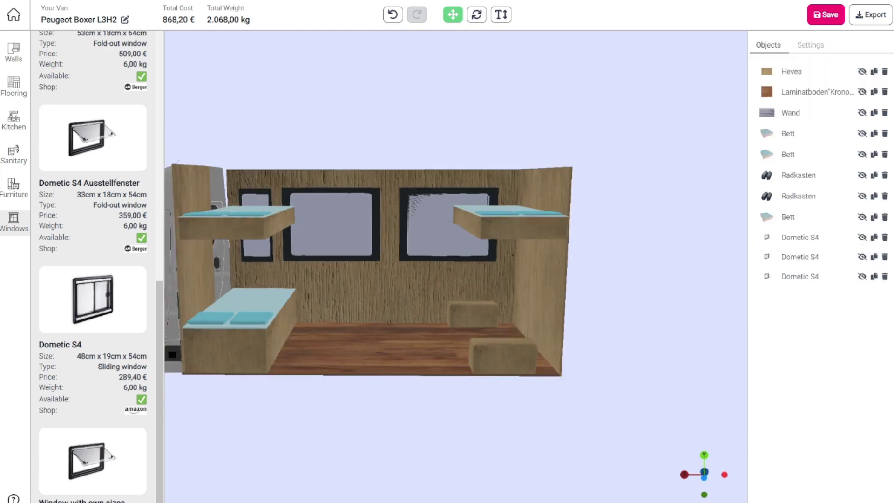
pyautogui.click(196, 268)
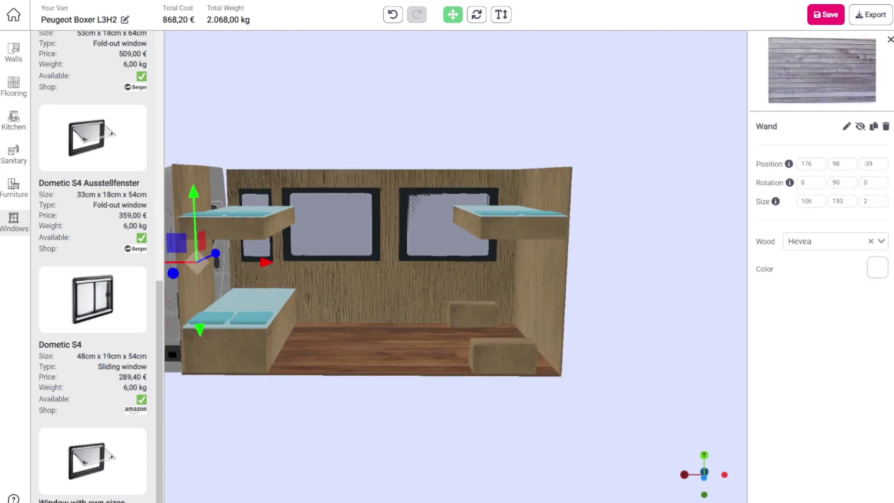
pyautogui.click(873, 127)
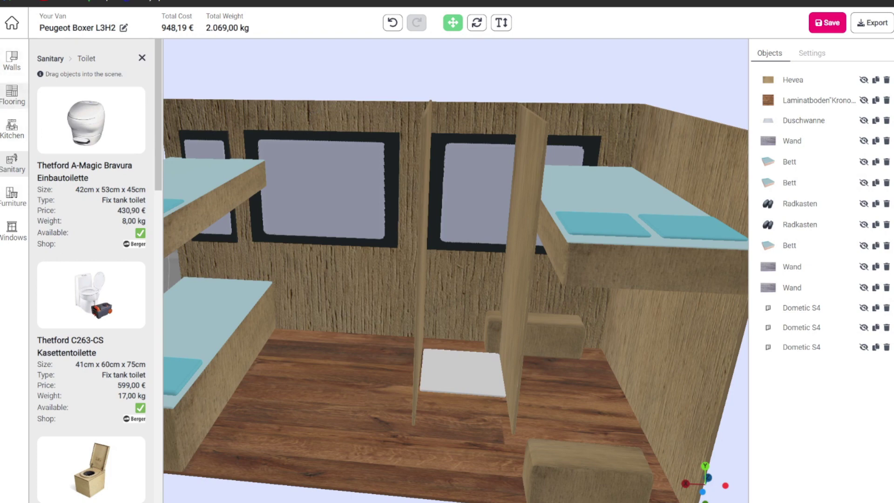
# - Add a Box base element from the furniture catalogue and drop it on the floor beside the shower enclosure
pyautogui.click(12, 195)
pyautogui.click(90, 100)
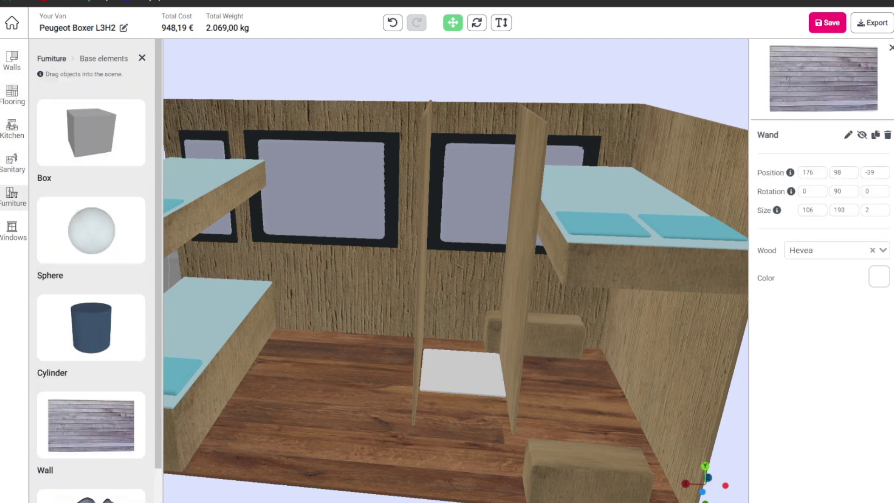
pyautogui.moveTo(91, 132); pyautogui.dragTo(357, 395)
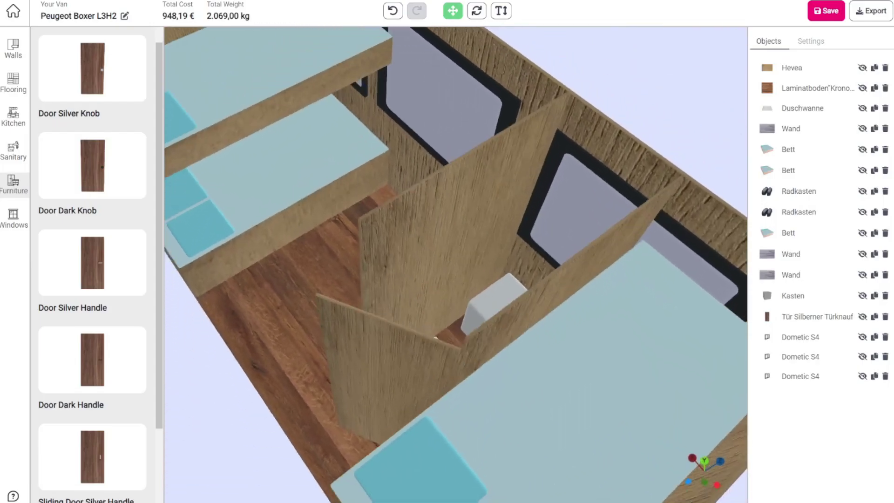
# - Move the box inside the shower enclosure closer to the window wall, to Z position 71
pyautogui.moveTo(419, 279); pyautogui.dragTo(441, 298)
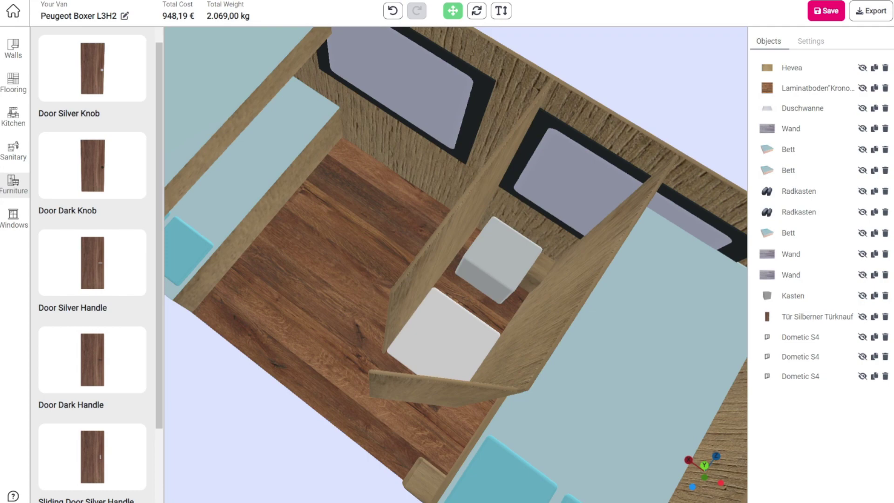
pyautogui.moveTo(507, 285); pyautogui.dragTo(389, 272)
pyautogui.click(412, 424)
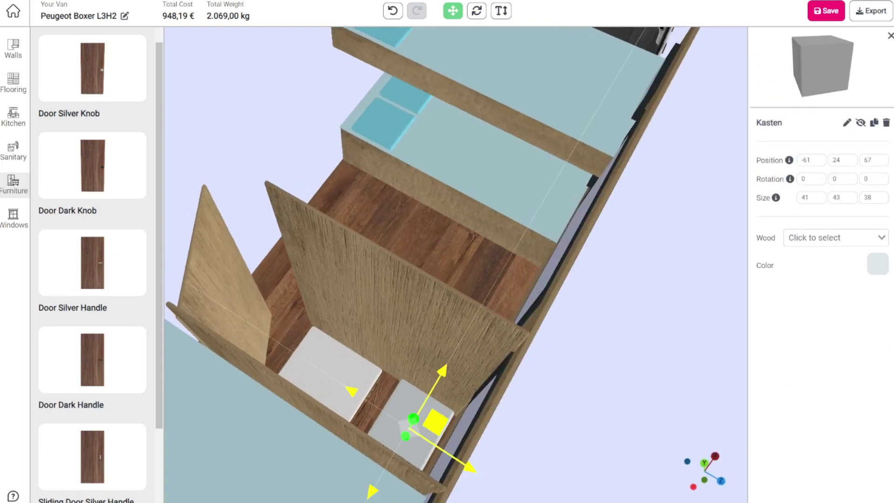
pyautogui.moveTo(461, 462); pyautogui.dragTo(467, 465)
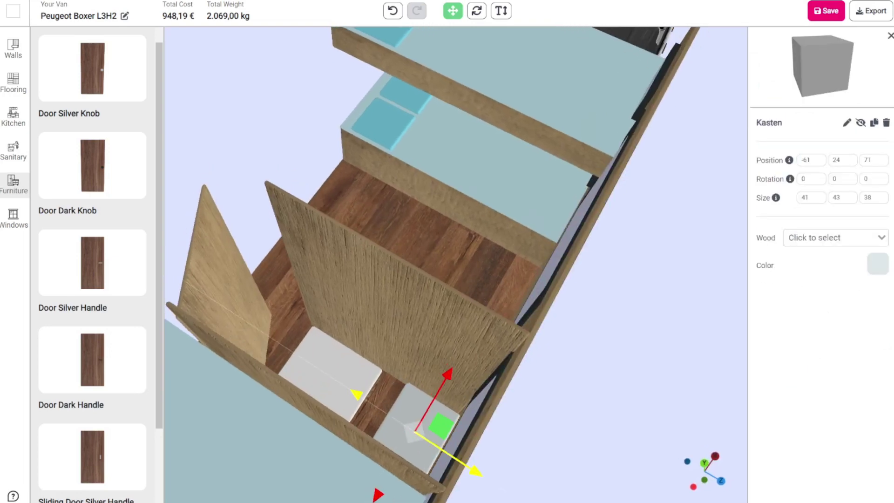
pyautogui.click(540, 418)
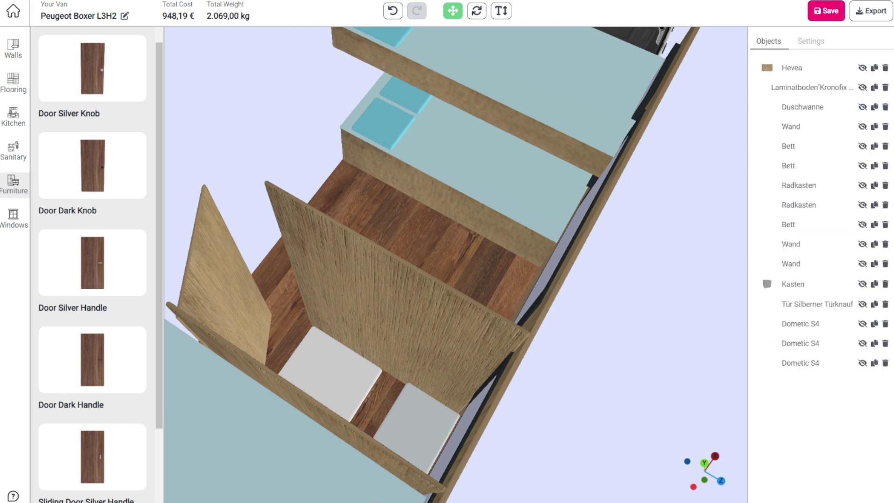
pyautogui.click(348, 378)
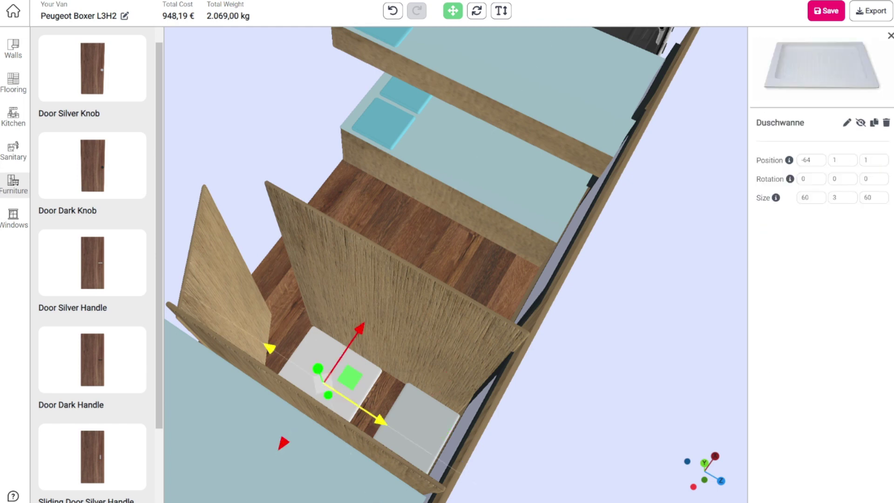
pyautogui.click(526, 425)
pyautogui.moveTo(373, 335); pyautogui.dragTo(504, 295)
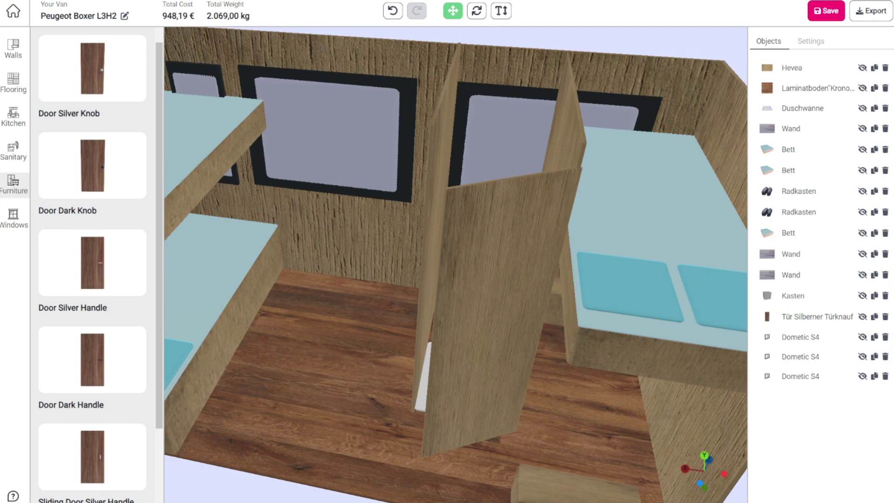
pyautogui.moveTo(504, 296)
pyautogui.mouseDown()
pyautogui.moveTo(565, 280)
pyautogui.moveTo(505, 286)
pyautogui.mouseUp()
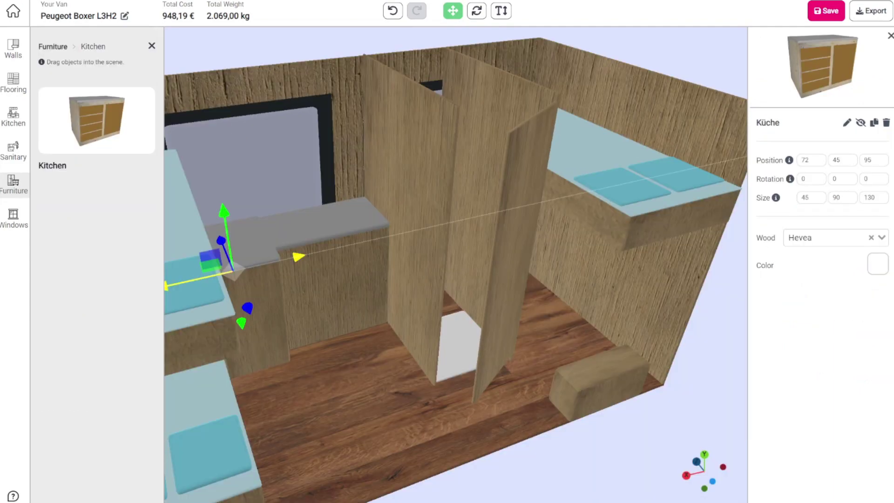
# - Move the second kitchen unit beside the shower partition at X -11, Z 34, forming an L-shaped counter, and open its length for editing
pyautogui.moveTo(298, 255); pyautogui.dragTo(411, 244)
pyautogui.moveTo(377, 286); pyautogui.dragTo(405, 321)
pyautogui.moveTo(434, 269); pyautogui.dragTo(425, 272)
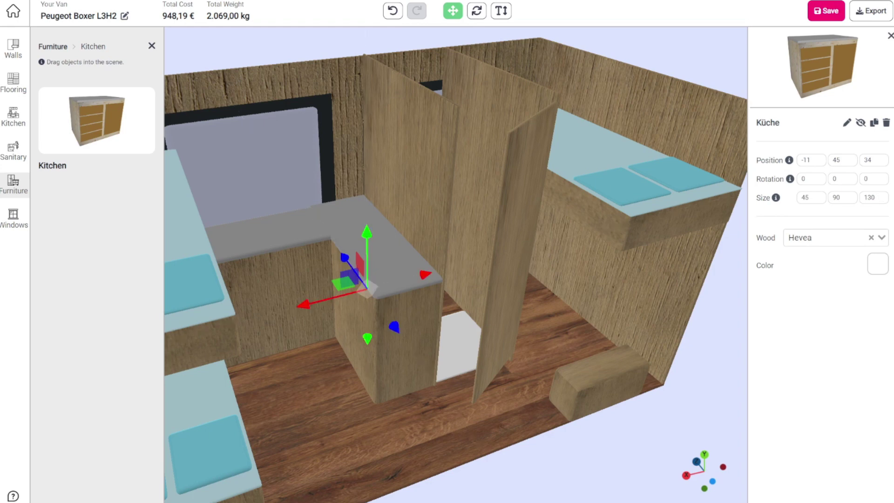
pyautogui.doubleClick(880, 199)
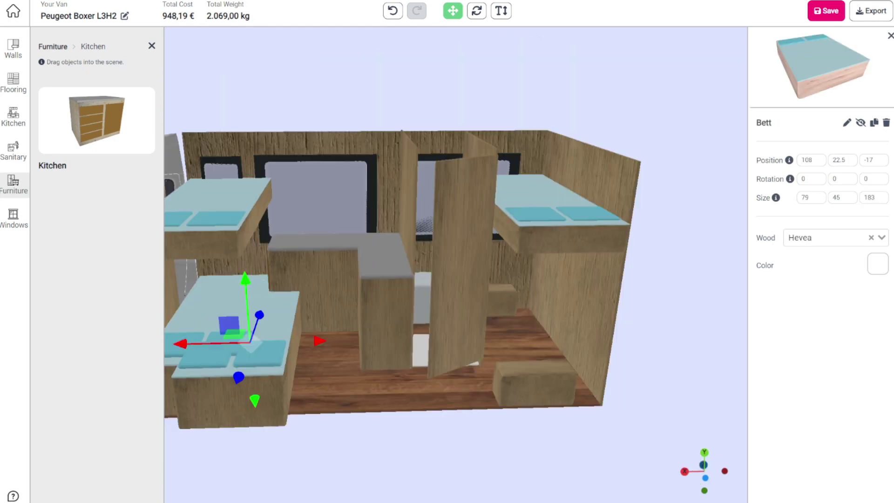
# - Rotate the new lower bed at the cab end a quarter turn about its vertical axis so it lies lengthwise
pyautogui.click(476, 10)
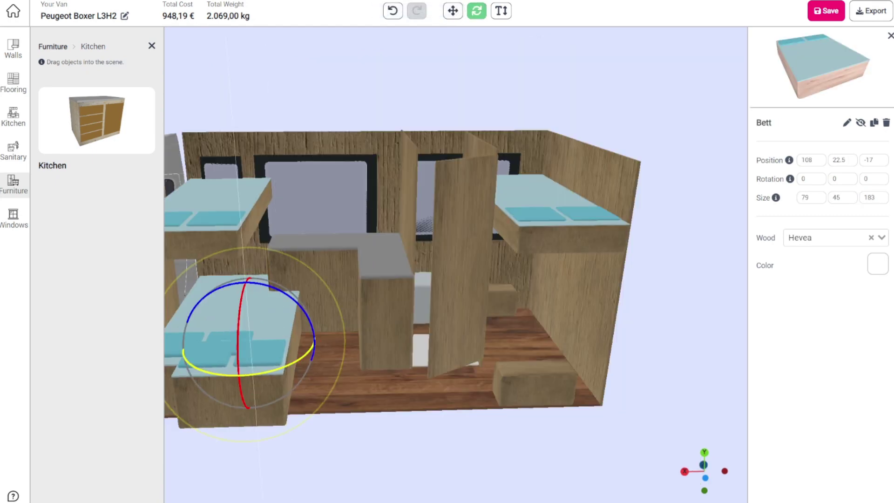
pyautogui.moveTo(313, 347); pyautogui.dragTo(246, 375)
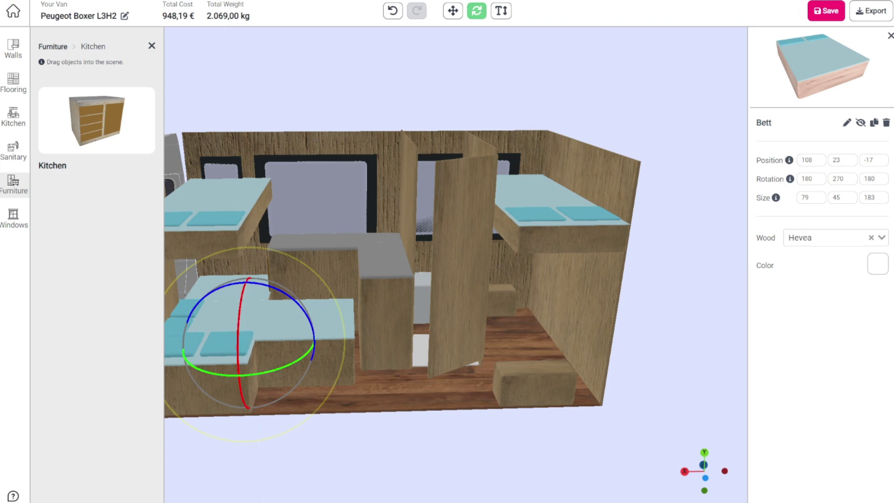
pyautogui.click(452, 10)
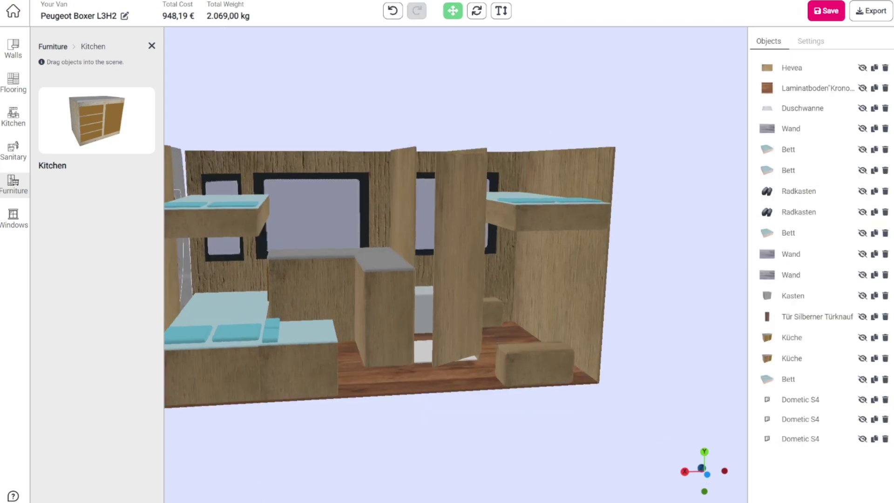
# - Try placing the Dometic two-burner hob and sink combination, 45 × 60 × 14 cm, on the countertop along the window wall
pyautogui.moveTo(447, 242); pyautogui.dragTo(454, 298)
pyautogui.moveTo(456, 279); pyautogui.dragTo(494, 263)
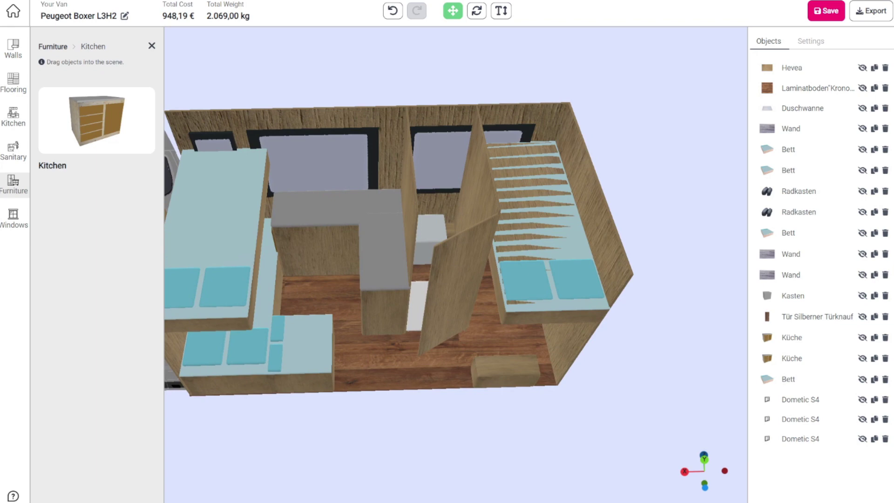
pyautogui.click(92, 135)
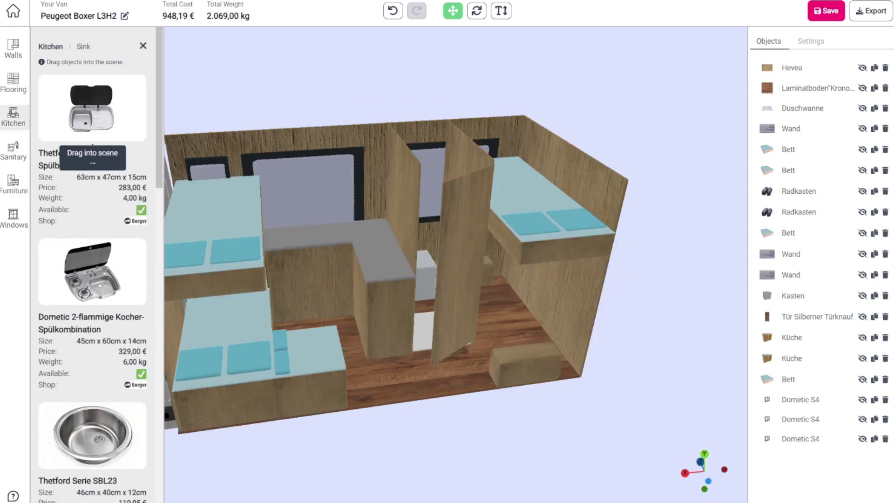
pyautogui.scroll(-9, 92, 297)
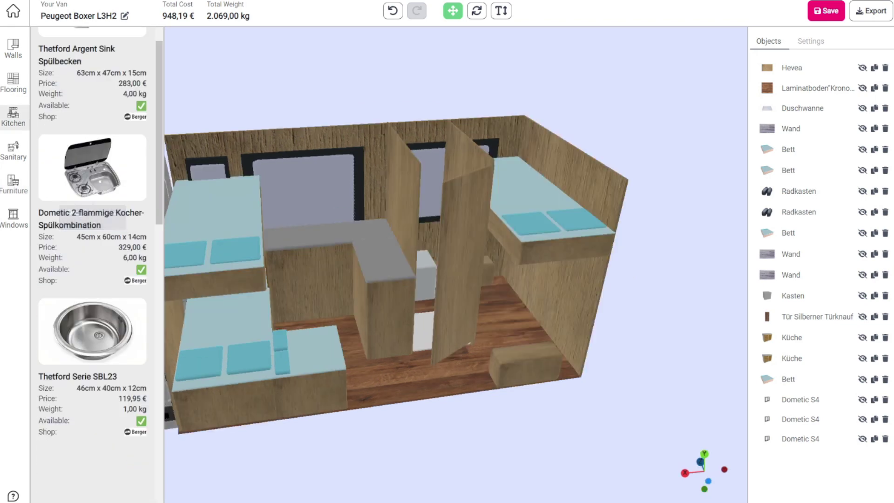
pyautogui.scroll(-10, 92, 325)
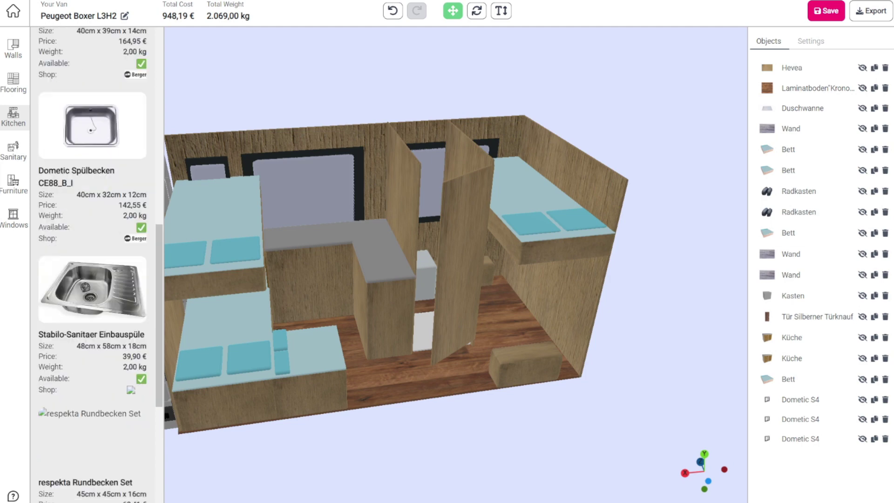
pyautogui.scroll(20, 92, 325)
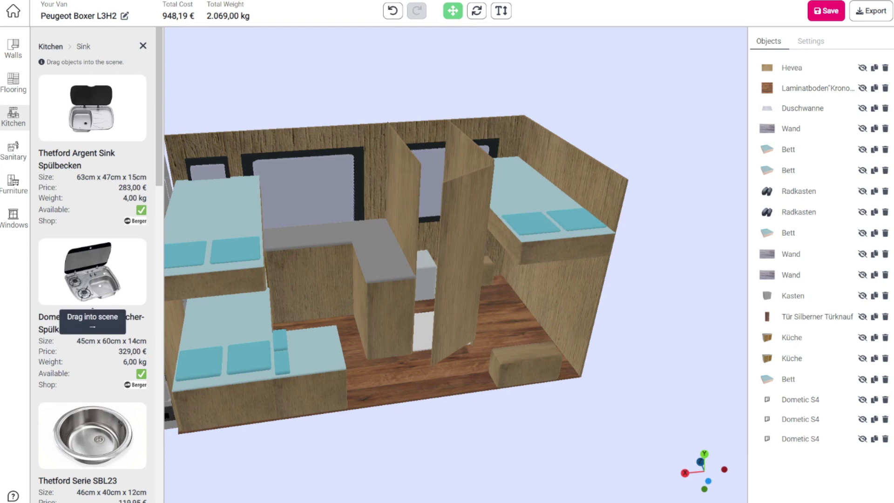
pyautogui.moveTo(92, 272); pyautogui.dragTo(298, 237)
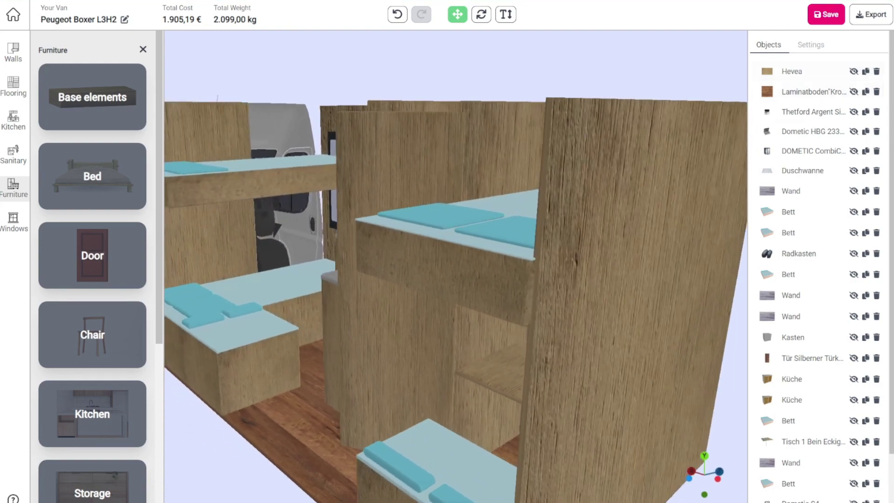
# - Hide the van's back wall in the display settings
pyautogui.click(810, 45)
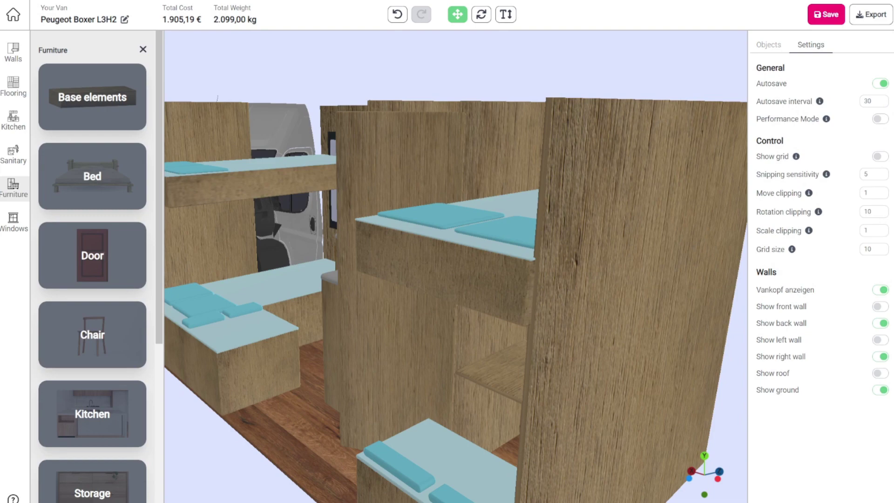
pyautogui.click(880, 322)
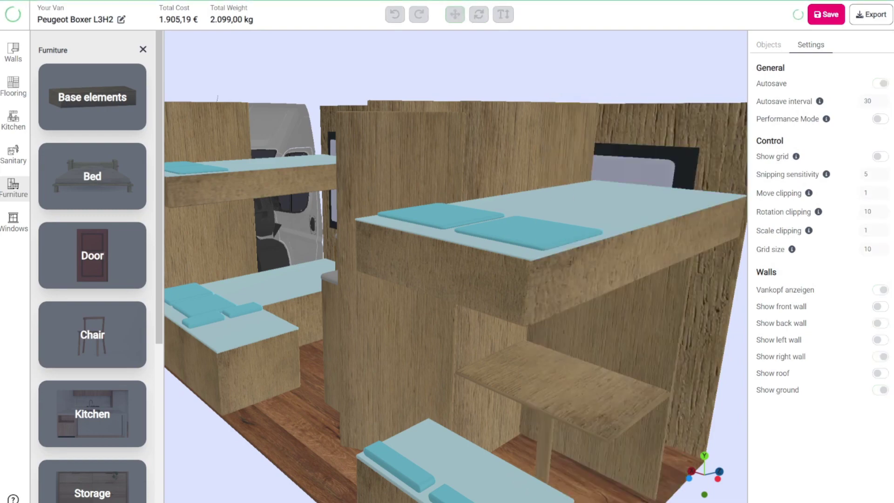
# - Lower the 79 × 126 × 2 cm divider wall beneath the raised rear bed slightly toward the floor
pyautogui.moveTo(456, 267); pyautogui.dragTo(401, 234)
pyautogui.click(407, 242)
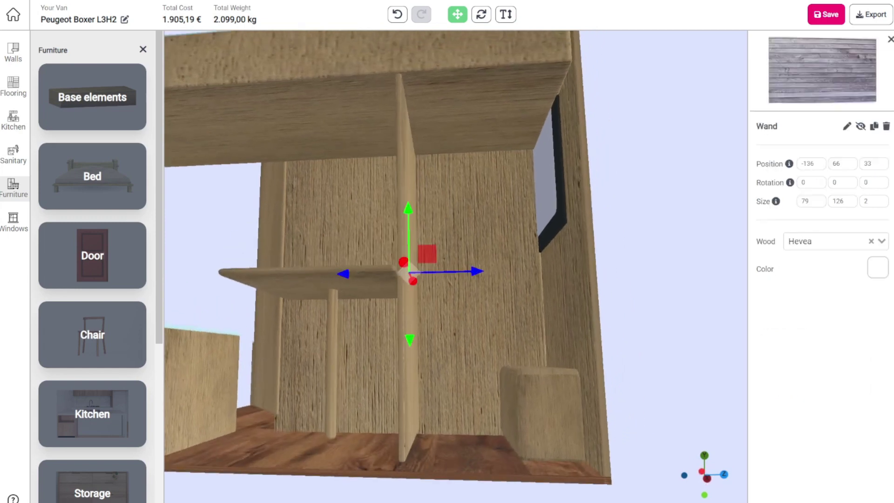
pyautogui.moveTo(408, 209); pyautogui.dragTo(408, 214)
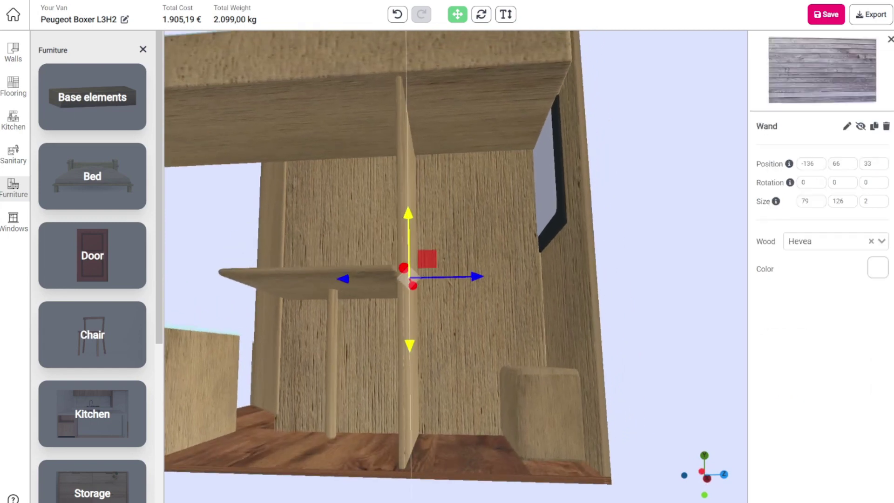
pyautogui.press('Escape')
pyautogui.moveTo(457, 261); pyautogui.dragTo(465, 289)
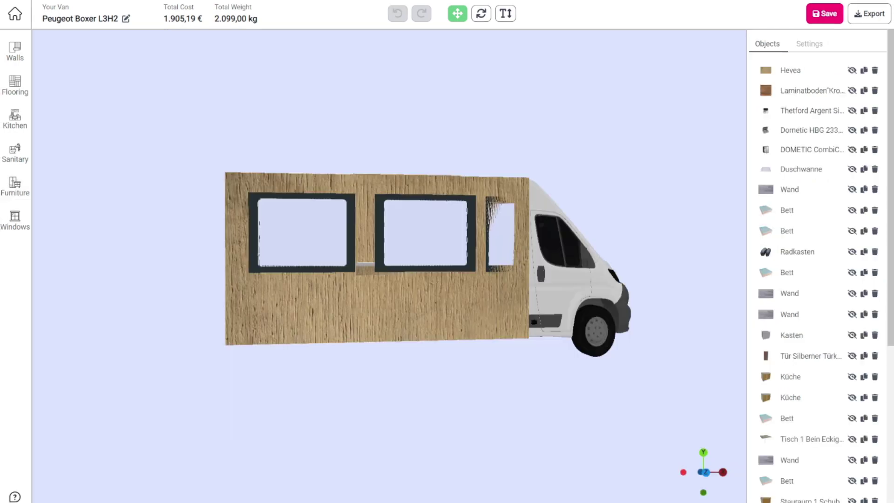
# - Try to duplicate the 8 × 145 × 8 cm vertical wall post of the ladder beside the cab-end bunk beds
pyautogui.moveTo(344, 261); pyautogui.dragTo(561, 292)
pyautogui.scroll(7, 389, 266)
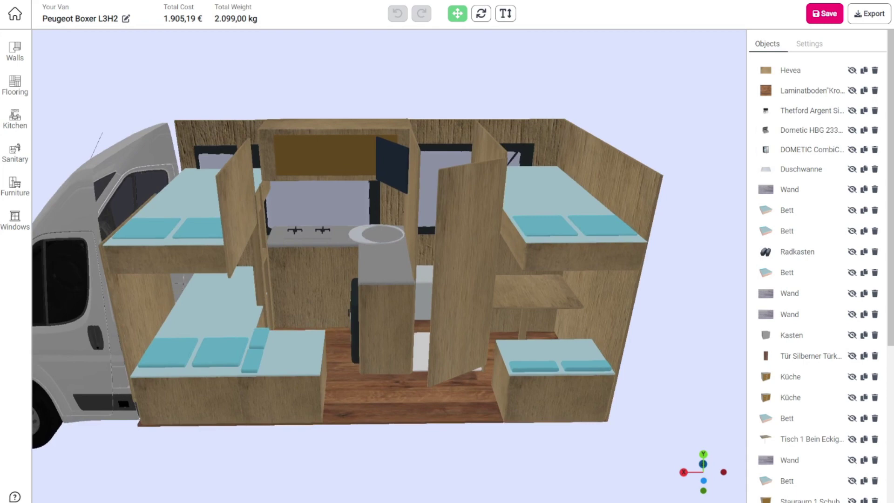
pyautogui.scroll(3, 389, 266)
pyautogui.moveTo(389, 266); pyautogui.dragTo(429, 255)
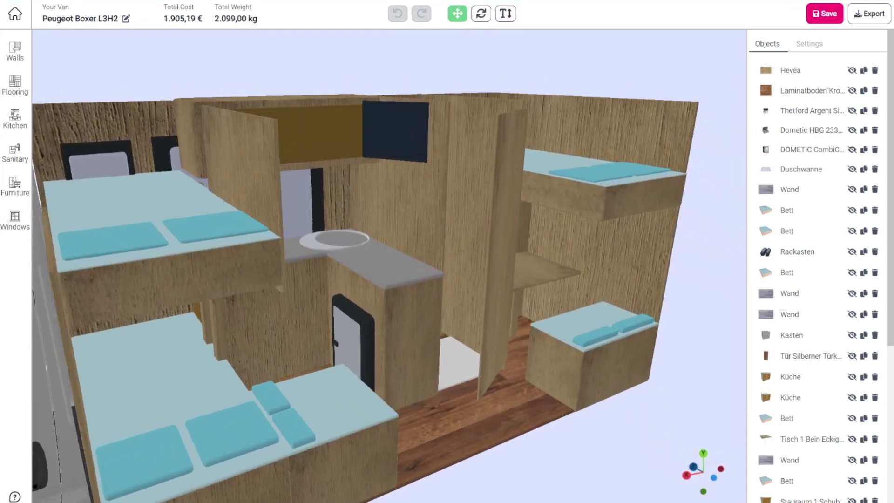
pyautogui.moveTo(430, 256); pyautogui.dragTo(369, 263)
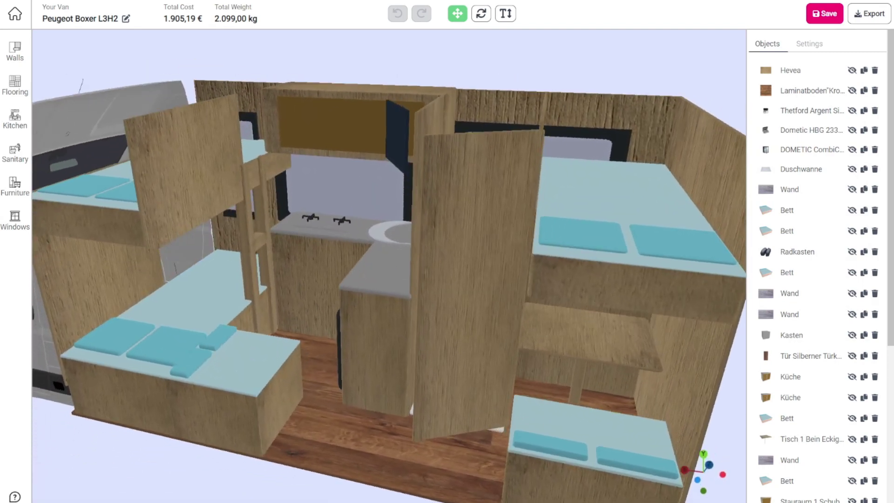
pyautogui.click(250, 260)
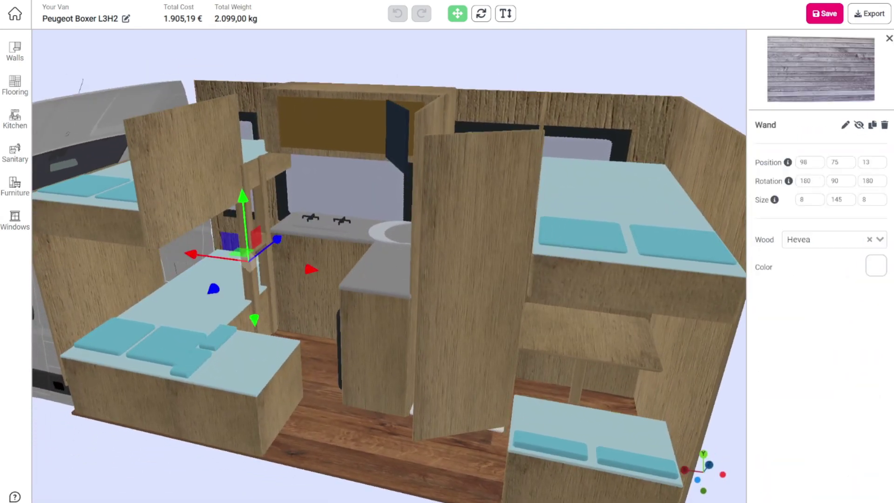
pyautogui.click(872, 125)
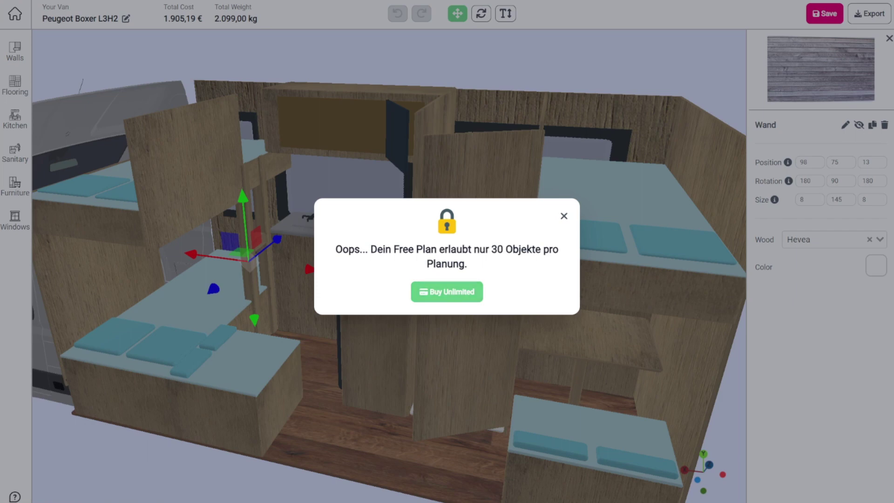
pyautogui.press('Escape')
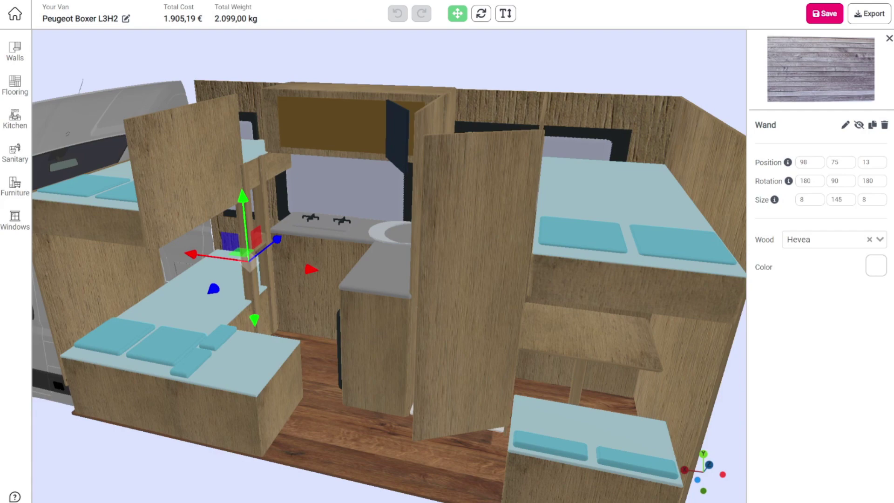
pyautogui.click(889, 38)
pyautogui.moveTo(465, 232); pyautogui.dragTo(283, 318)
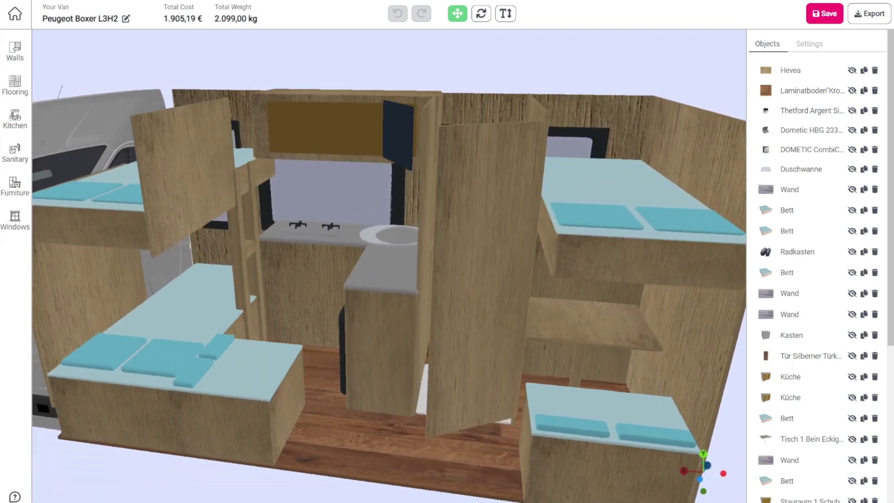